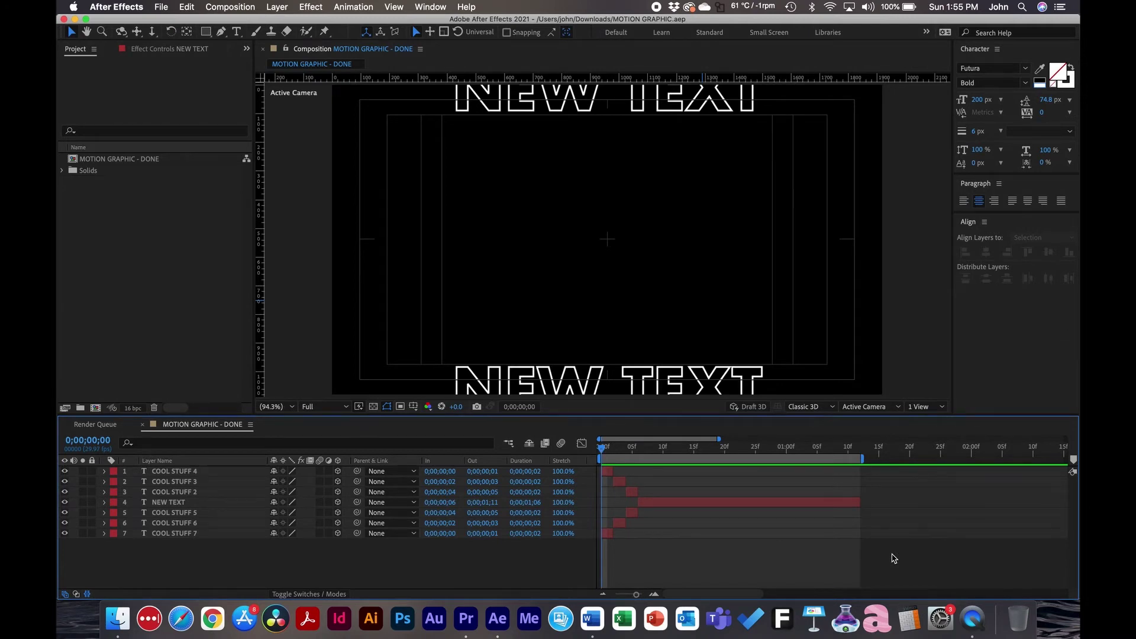
Step: Play the finished MOTION GRAPHIC - DONE animation as a preview, then stop it
key(space)
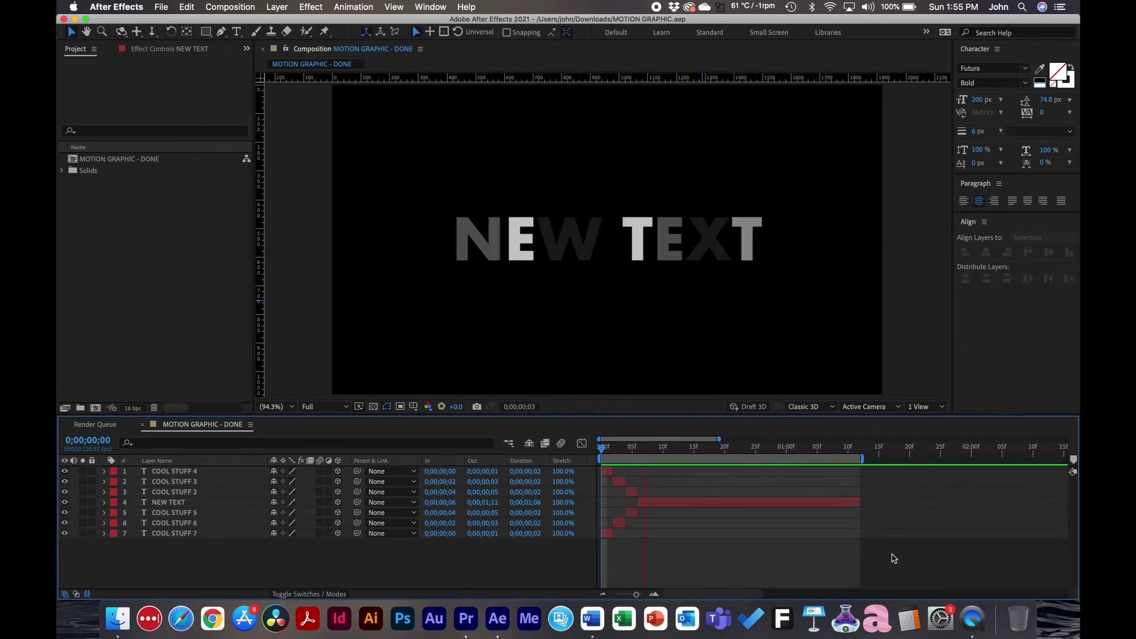
key(space)
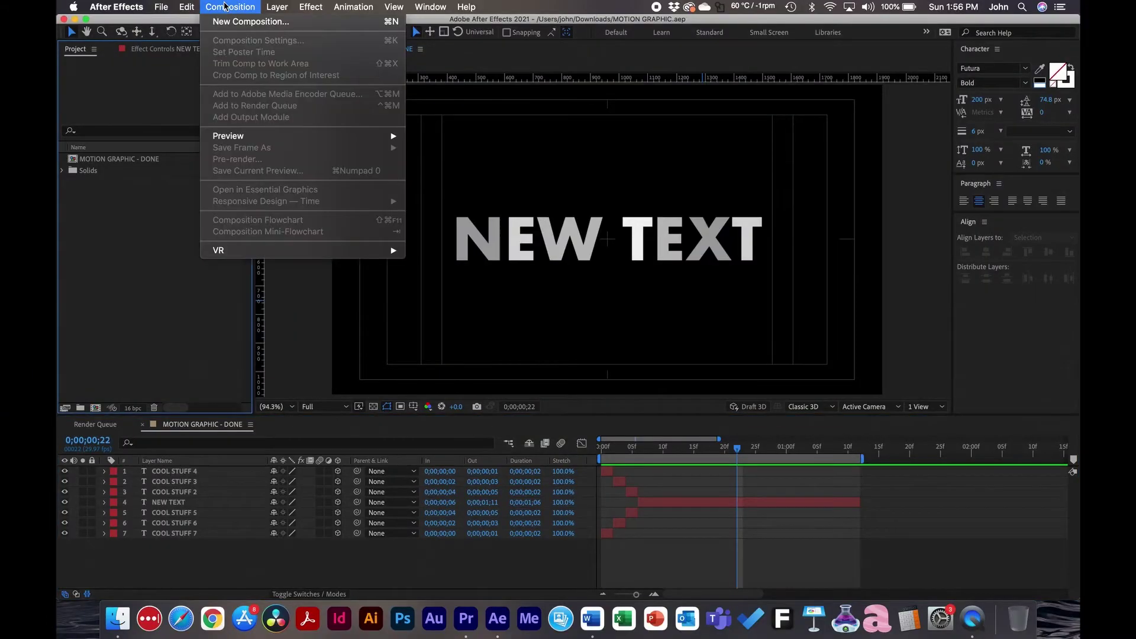
Step: Create a new 1920×1080 composition named MOTION GRAPHIC - NEW
click(233, 21)
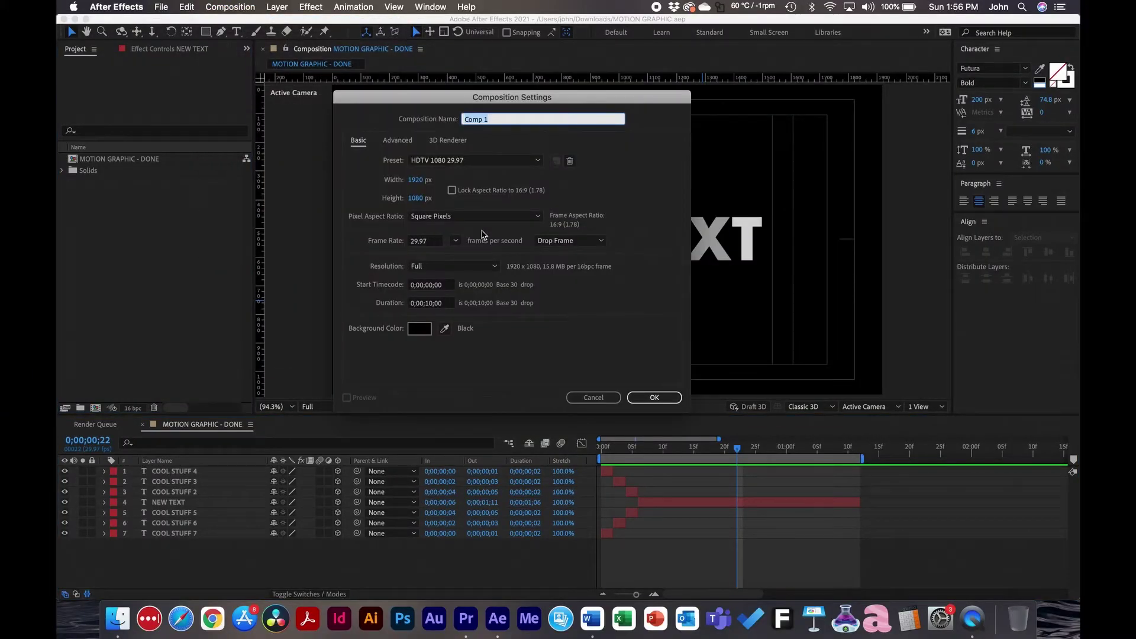
text(MOTION GRAPHIC - NEW)
click(655, 398)
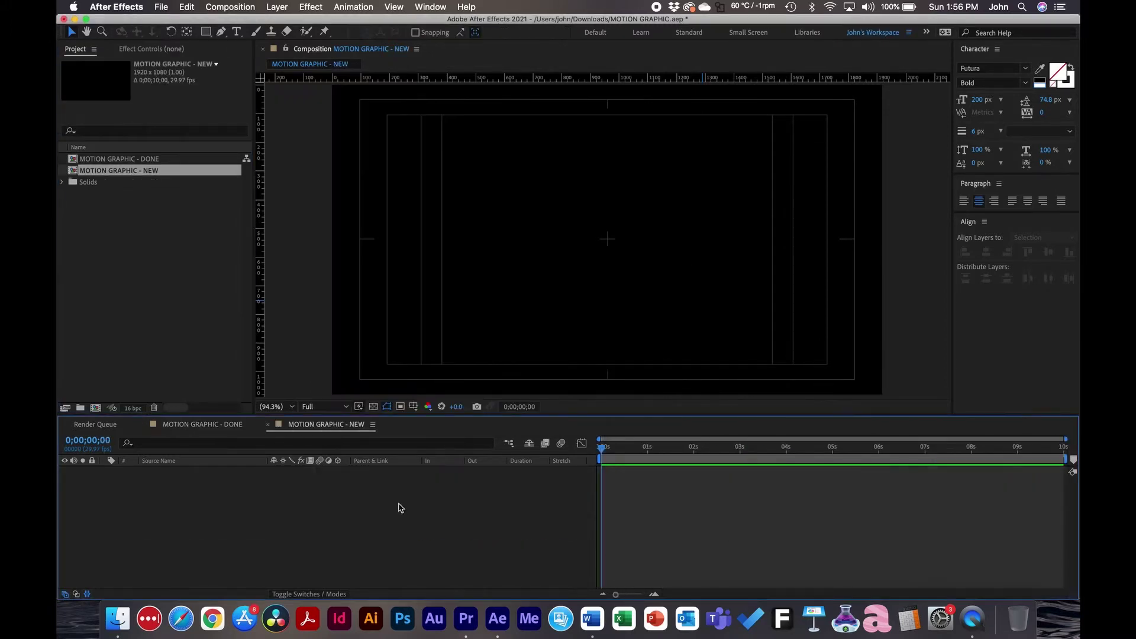
click(237, 31)
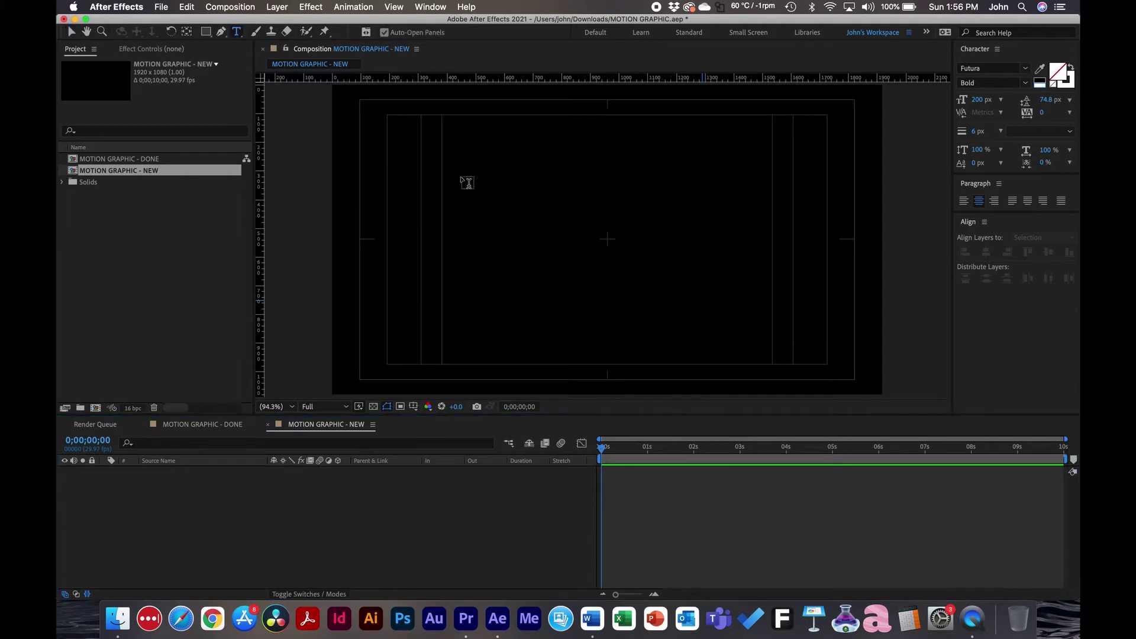
Step: Add a text layer reading COOL GRAPHIC on the canvas
click(515, 223)
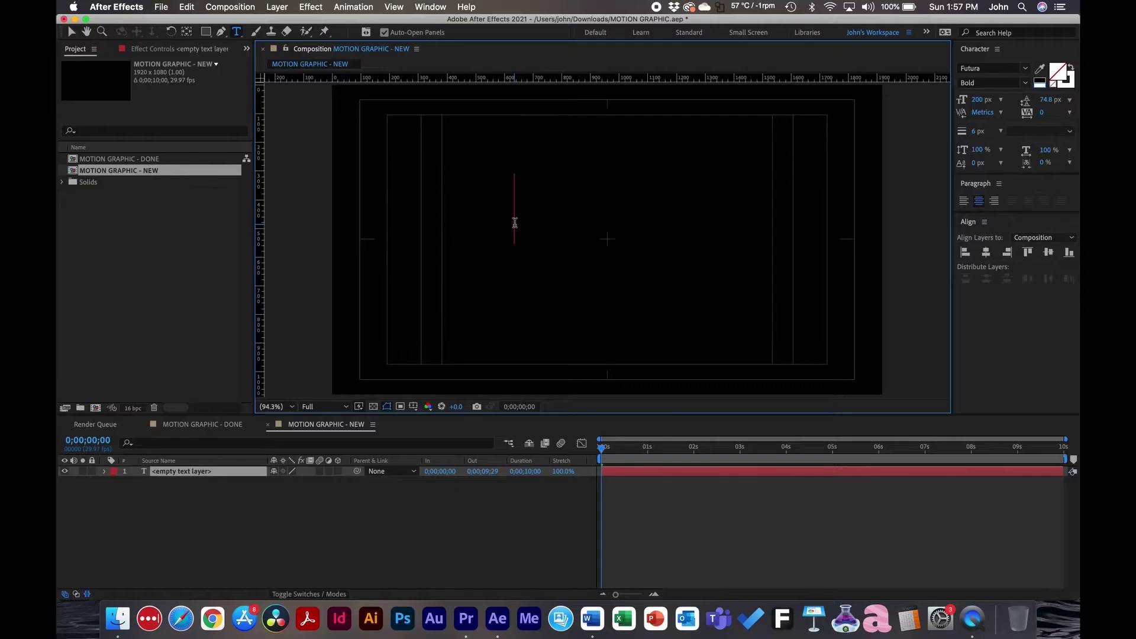
text(COOL)
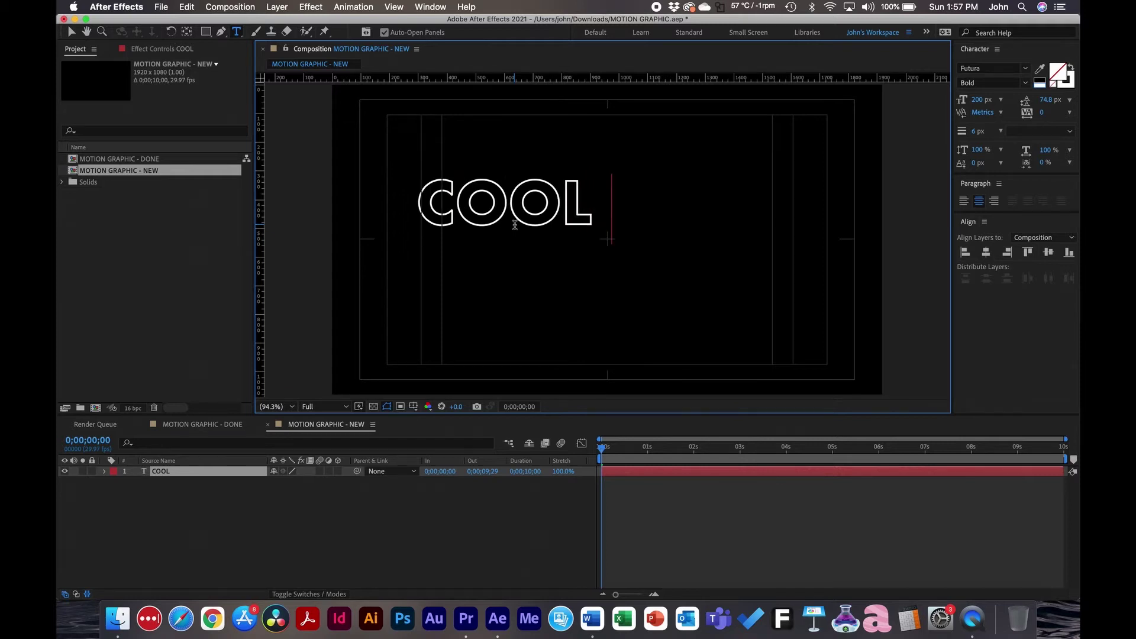
text( GRAPHIC)
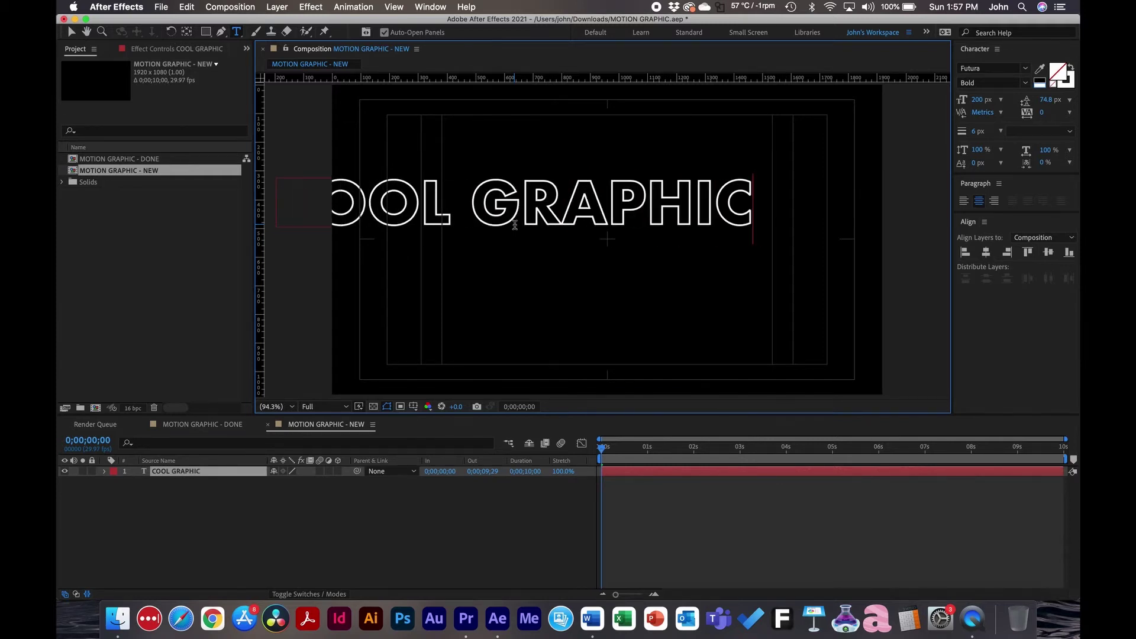
click(183, 472)
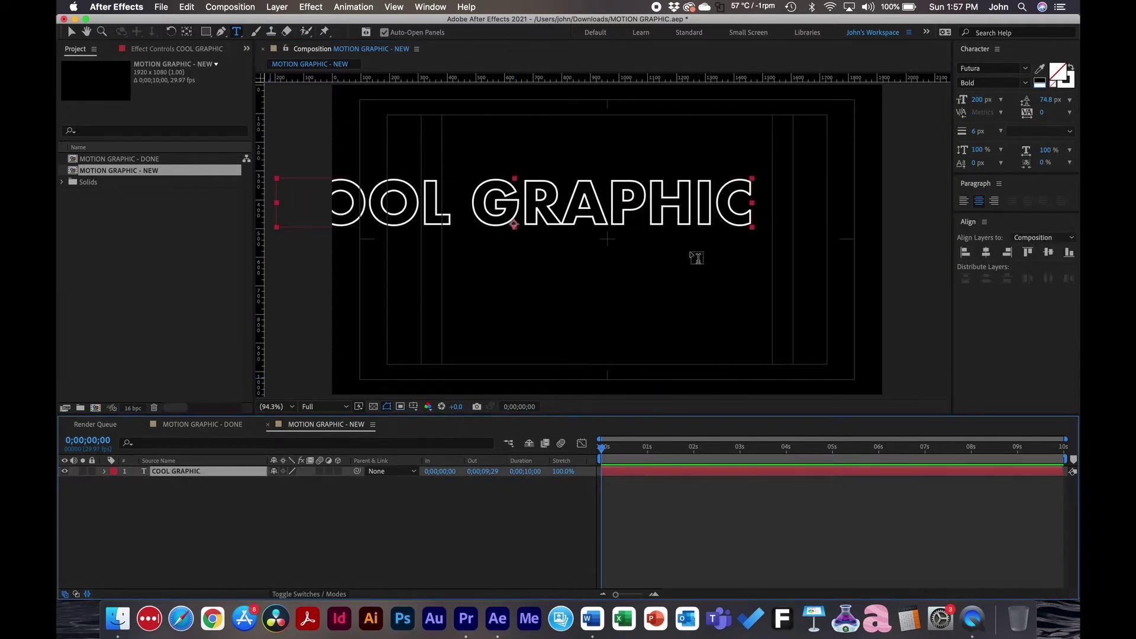
Step: Give the COOL GRAPHIC text a solid white fill and no stroke
click(1051, 74)
drag(370, 112, 345, 95)
click(610, 96)
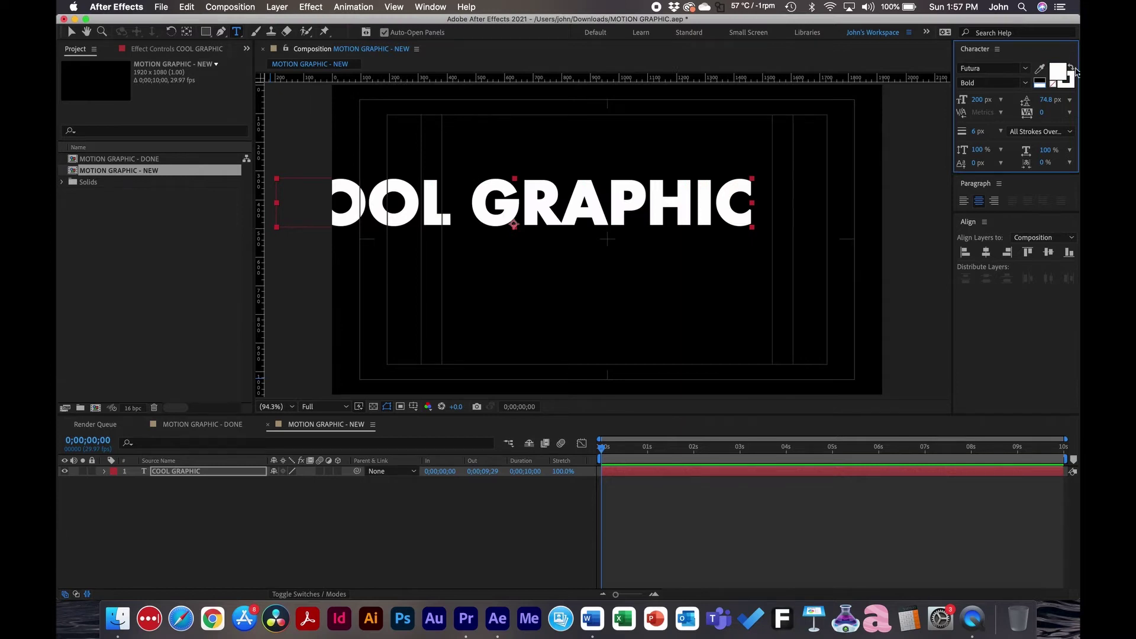
click(1067, 85)
click(1053, 86)
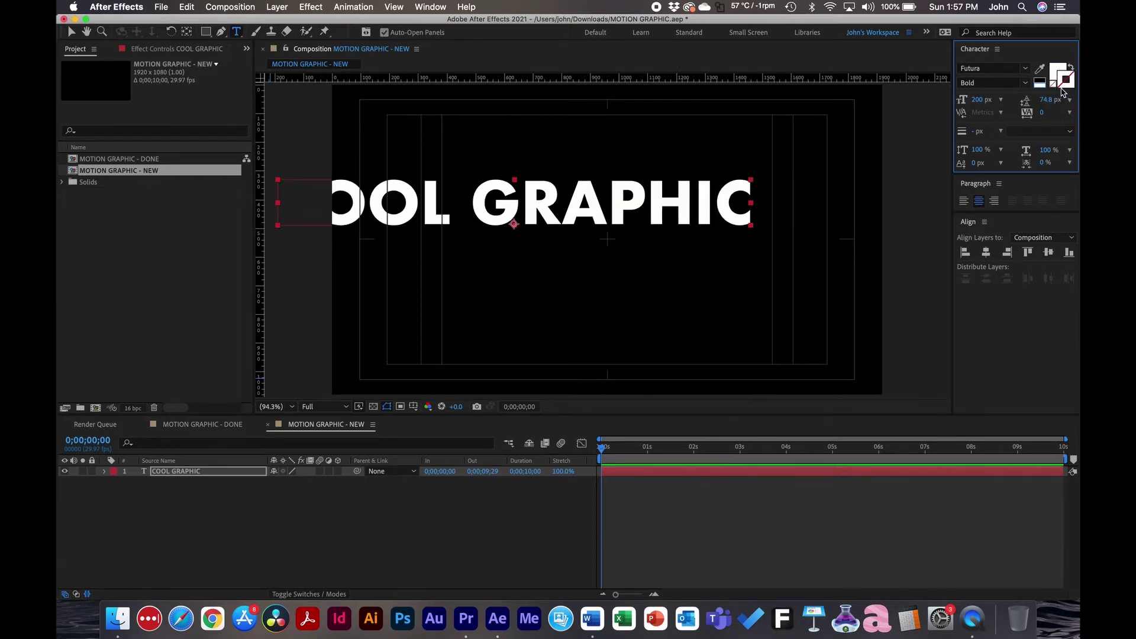
Step: Centre the COOL GRAPHIC text horizontally and vertically in the composition
click(174, 471)
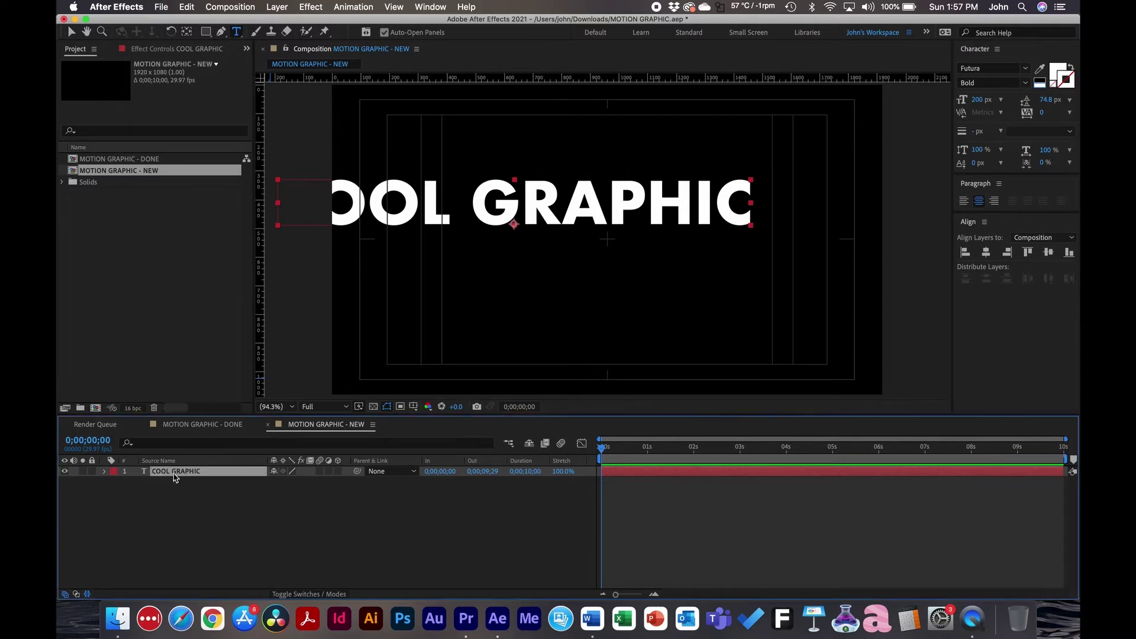
click(986, 253)
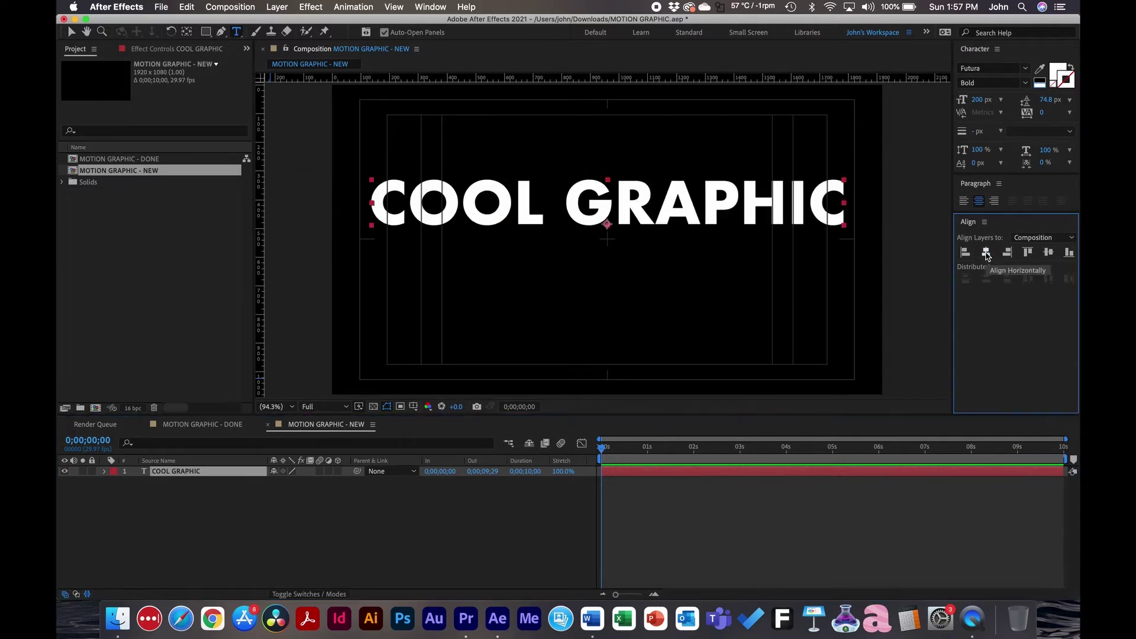
click(1046, 253)
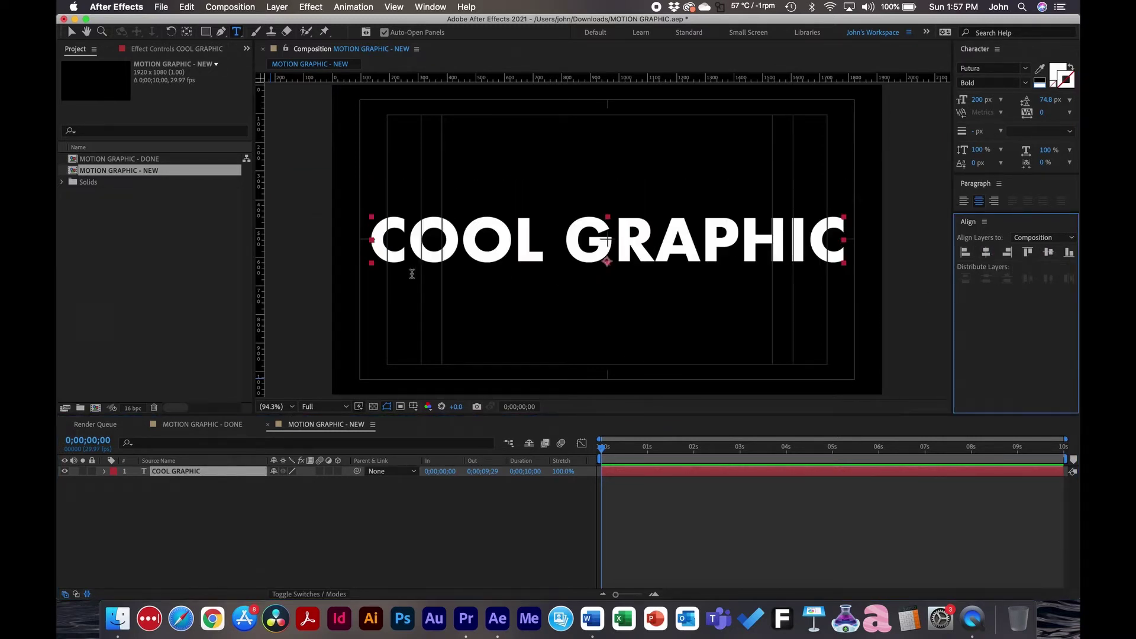
Step: Duplicate the COOL GRAPHIC layer to make COOL GRAPHIC 2
click(227, 497)
click(192, 473)
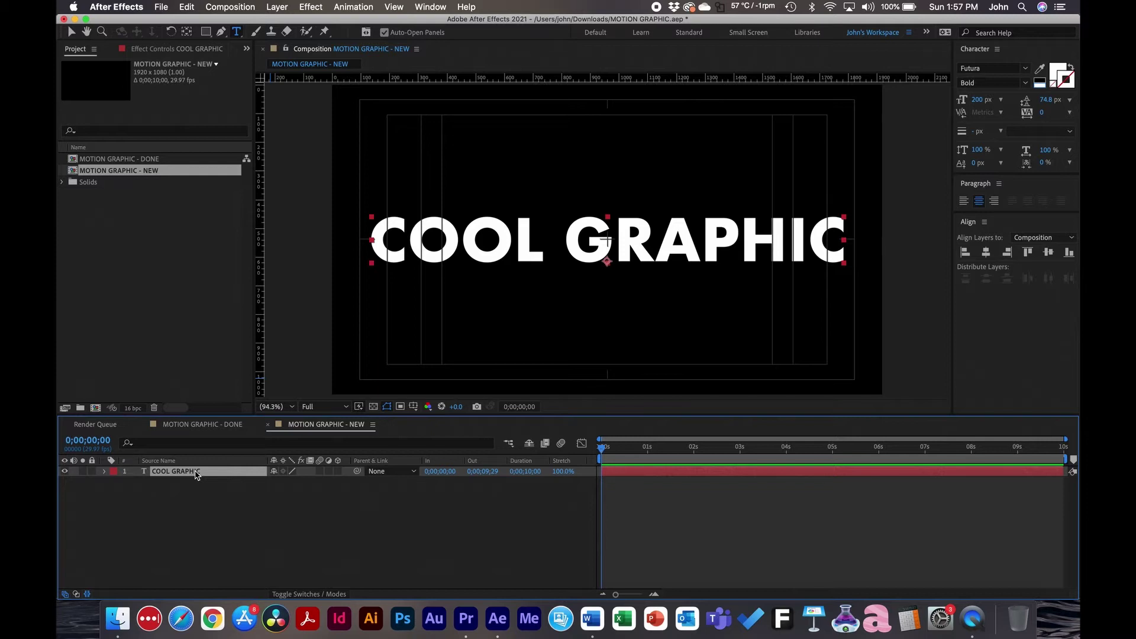
key(cmd+d)
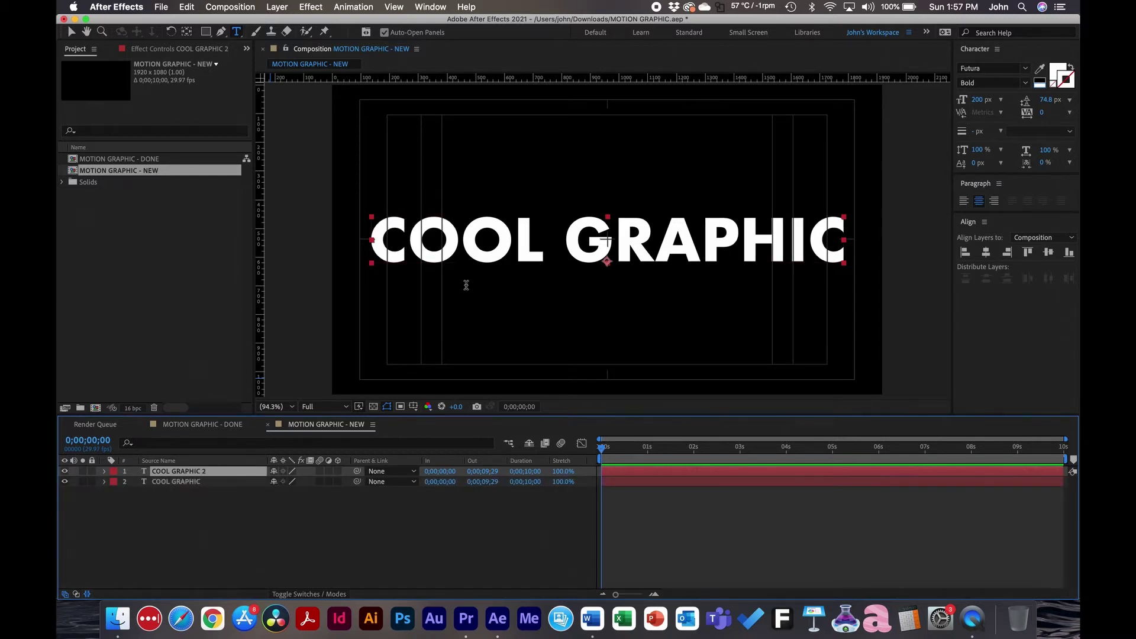
Step: Duplicate the COOL GRAPHIC layer repeatedly, moving each copy into its own row above or below
key(v)
drag(477, 245, 479, 193)
key(Return)
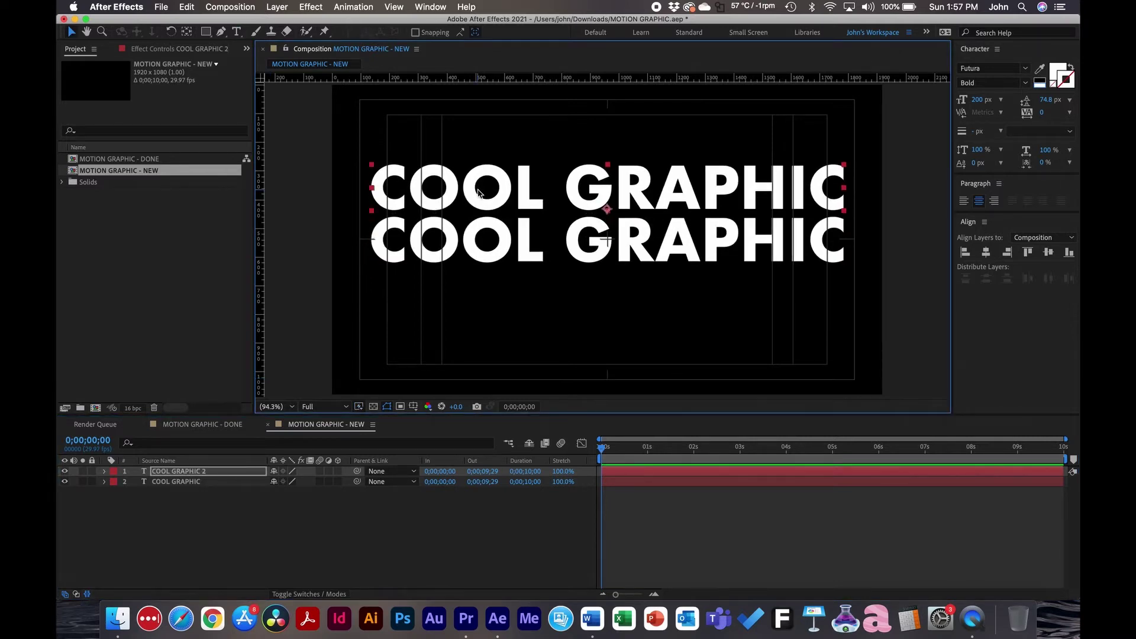
key(Return)
key(super+d)
drag(479, 193, 475, 104)
key(super+d)
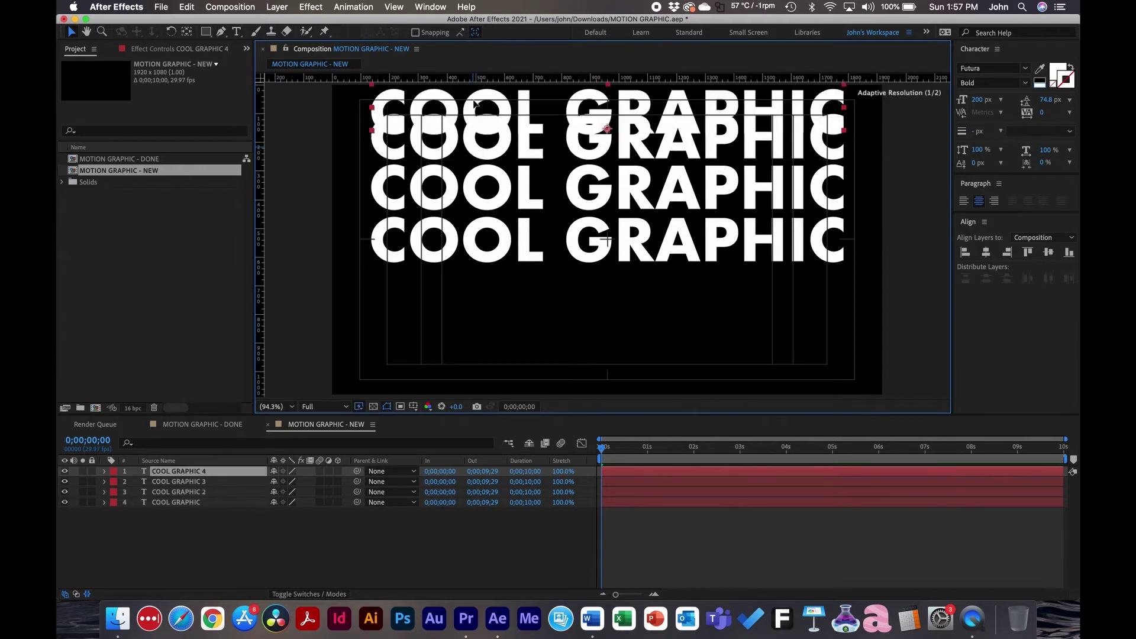
key(super+d)
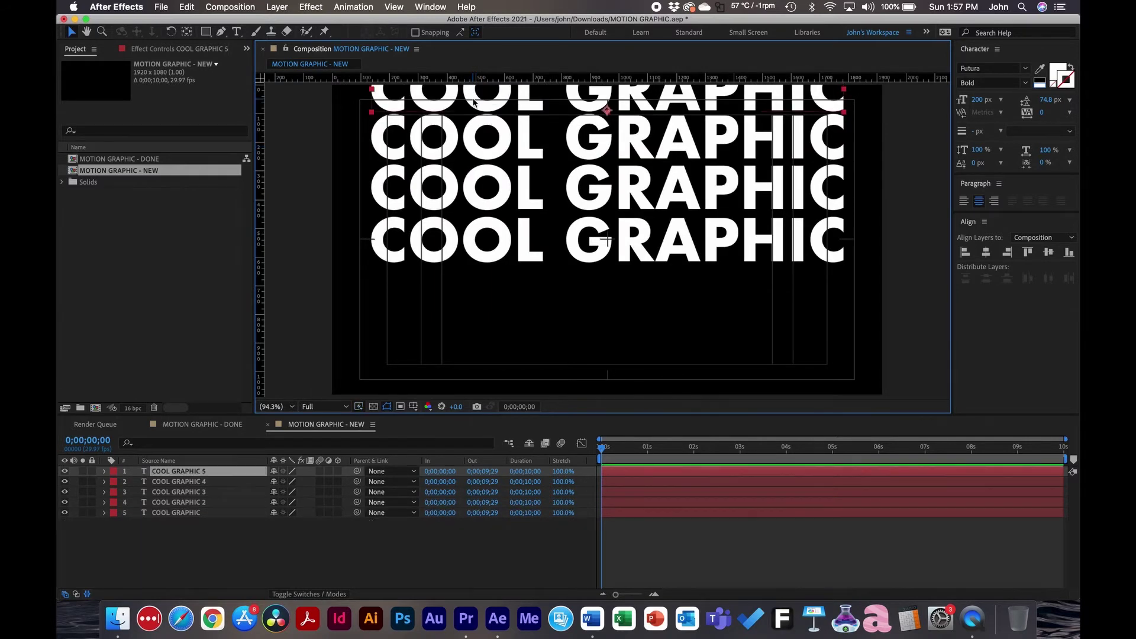
drag(478, 102, 477, 407)
key(super+d)
key(super+d)
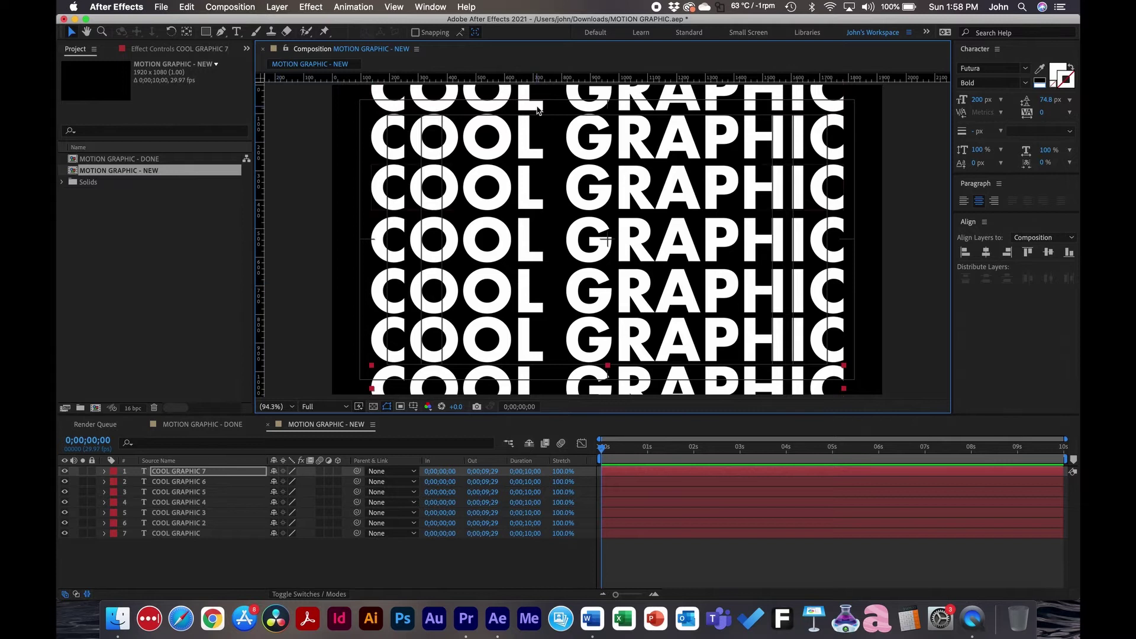
Step: Move COOL GRAPHIC 4 to the bottom of the stack and space all seven rows evenly
click(497, 106)
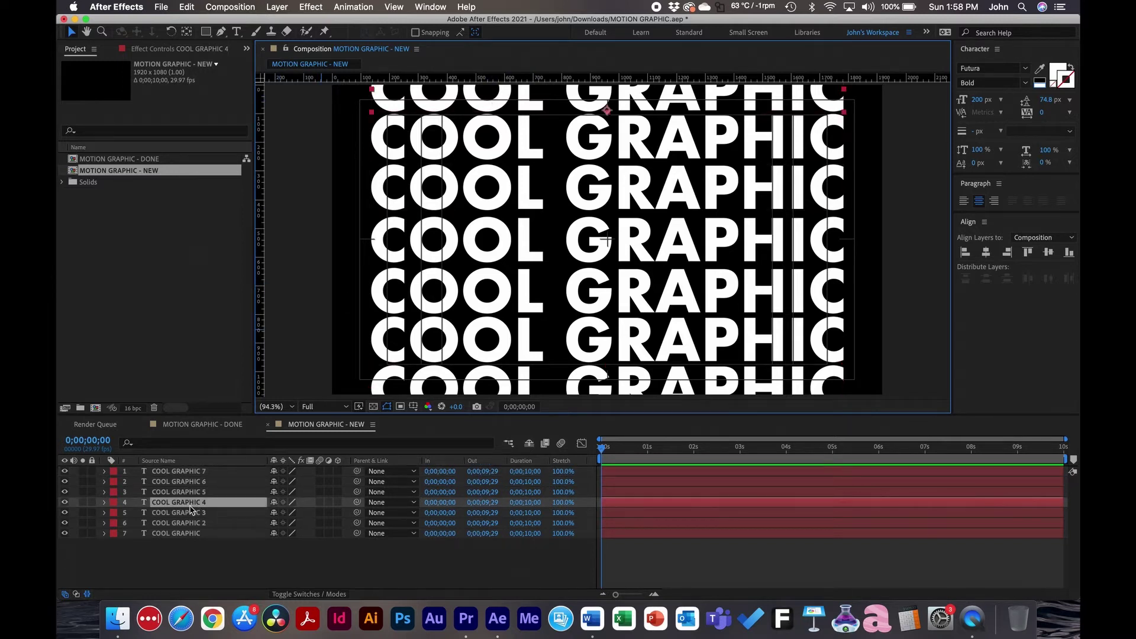
drag(190, 504, 189, 544)
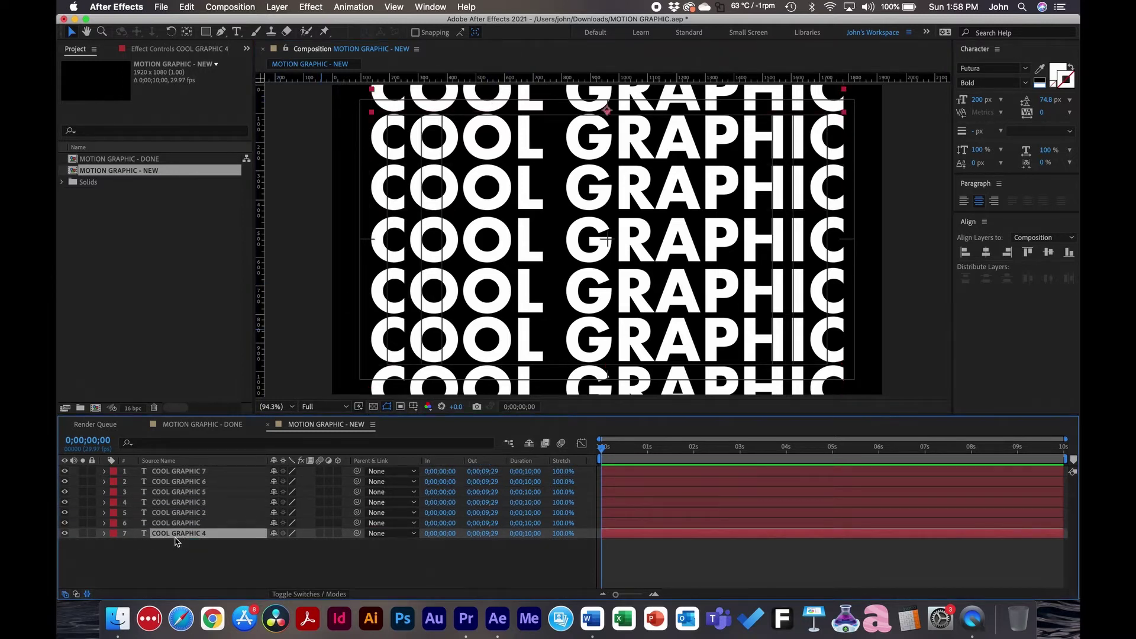
shift+click(179, 472)
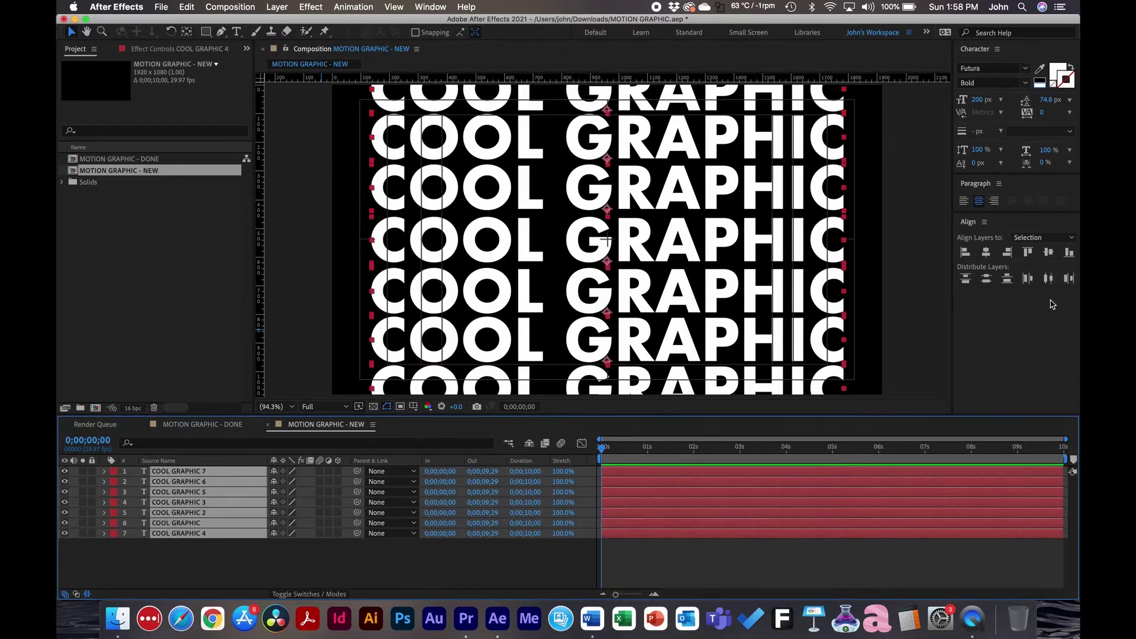
click(986, 283)
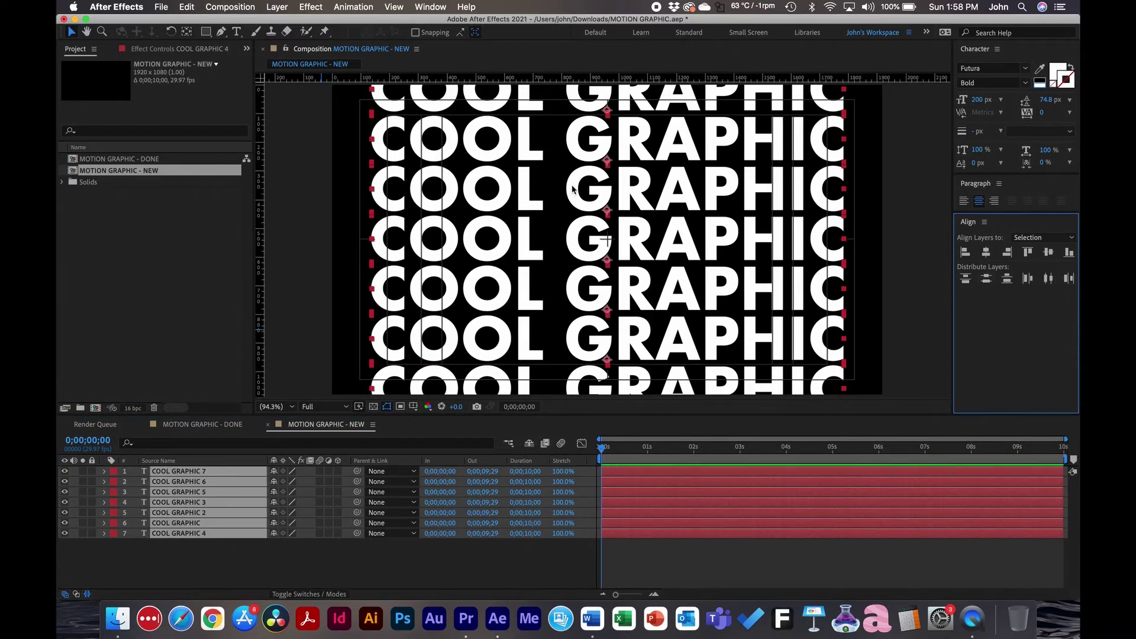
click(228, 565)
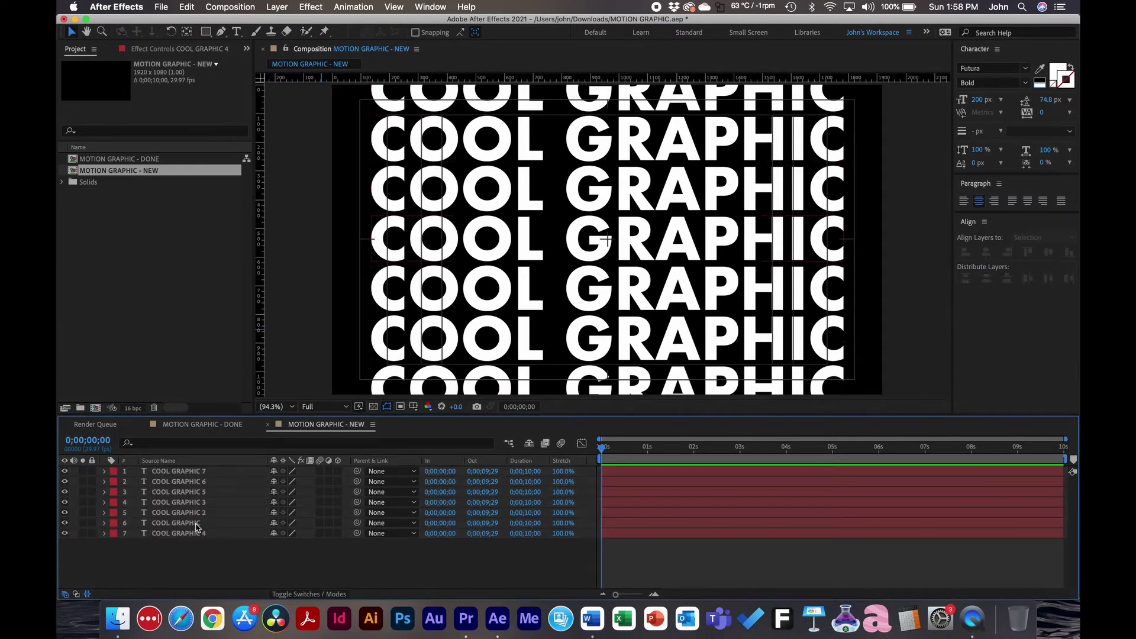
Step: Check the middle row's alignment against a temporary horizontal guide, then remove it
click(197, 525)
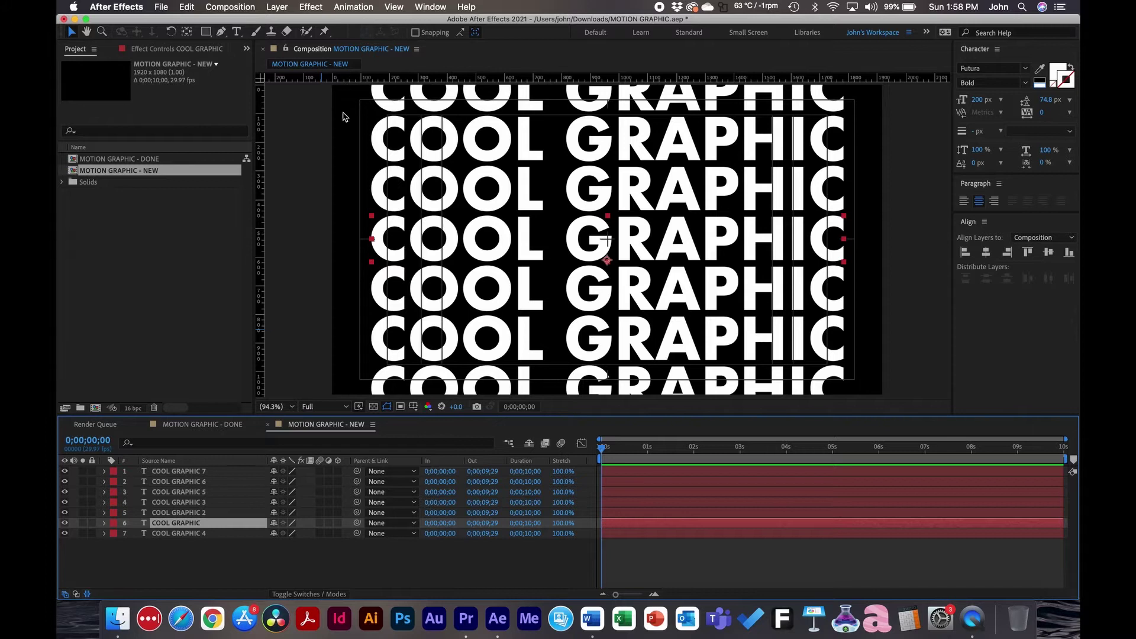
drag(331, 77, 327, 240)
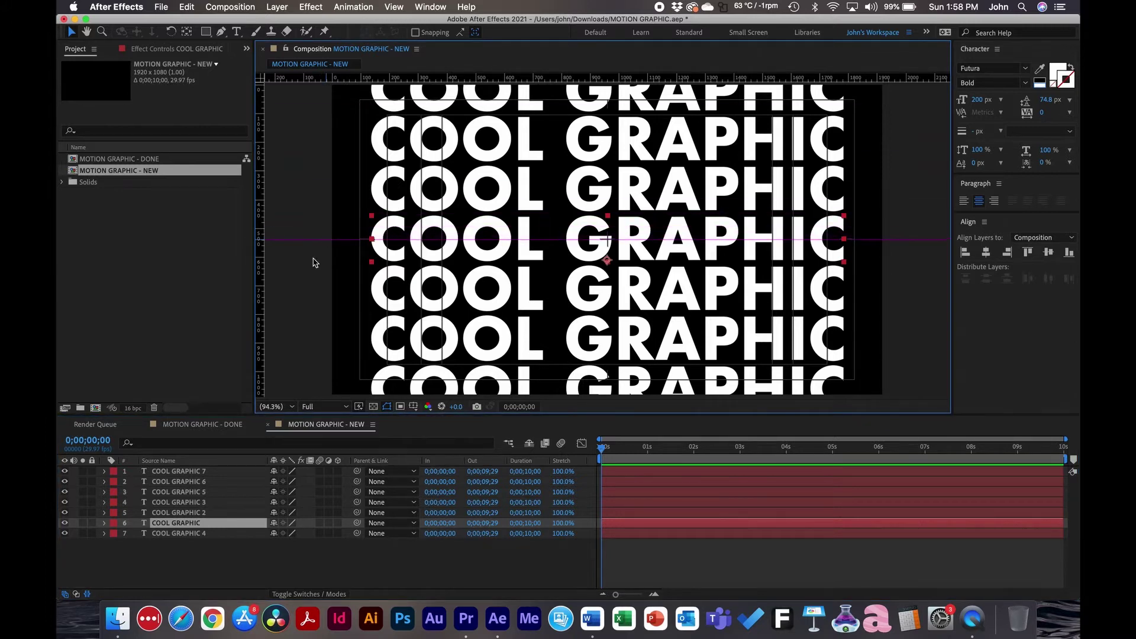
click(193, 473)
shift+click(180, 534)
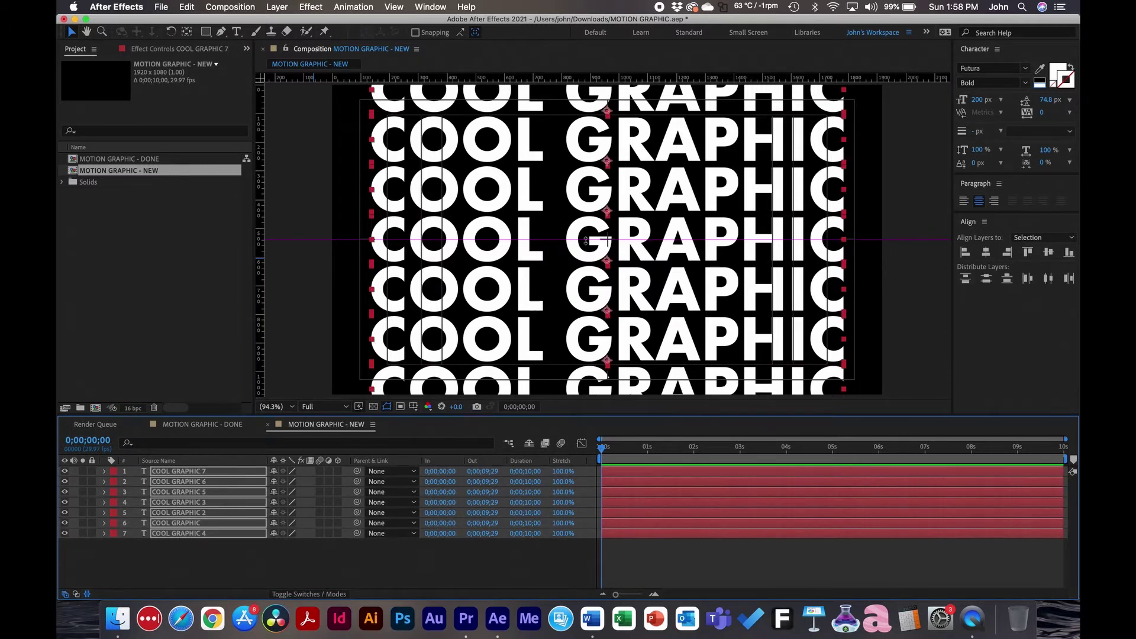
click(202, 562)
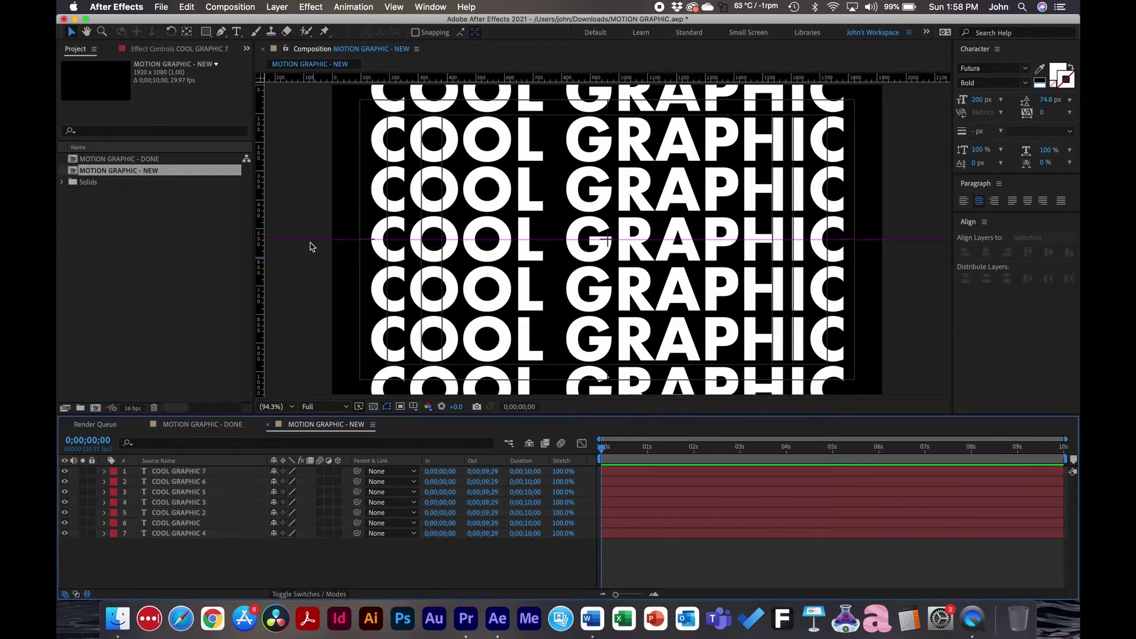
drag(311, 239, 323, 76)
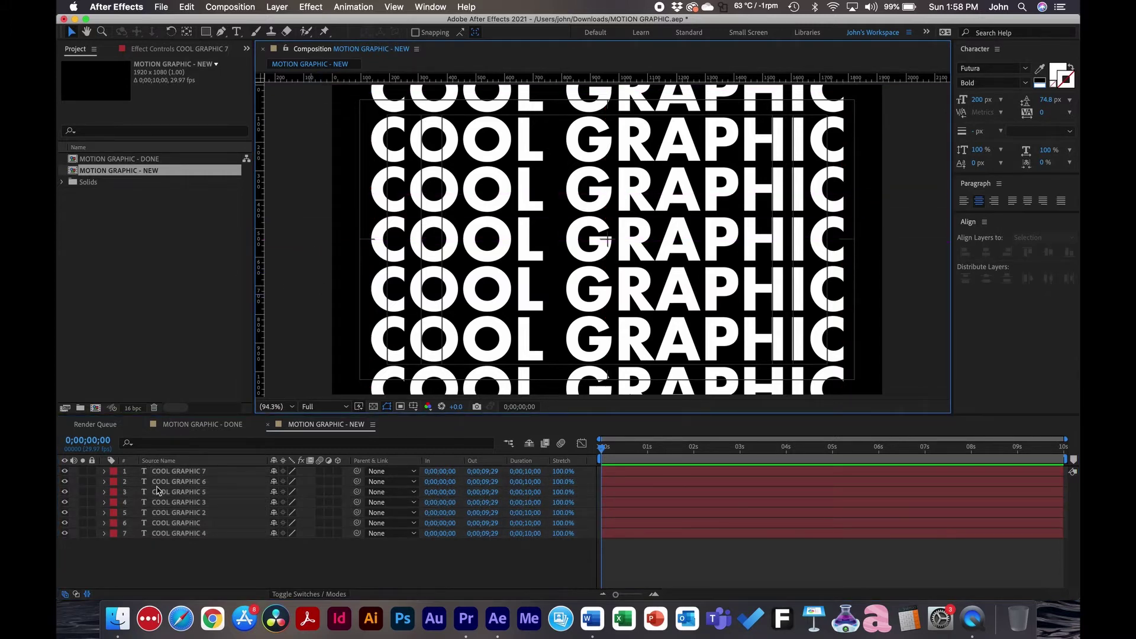
Step: Turn the top two rows, COOL GRAPHIC 4 and 3, into white outlines
click(173, 568)
click(501, 98)
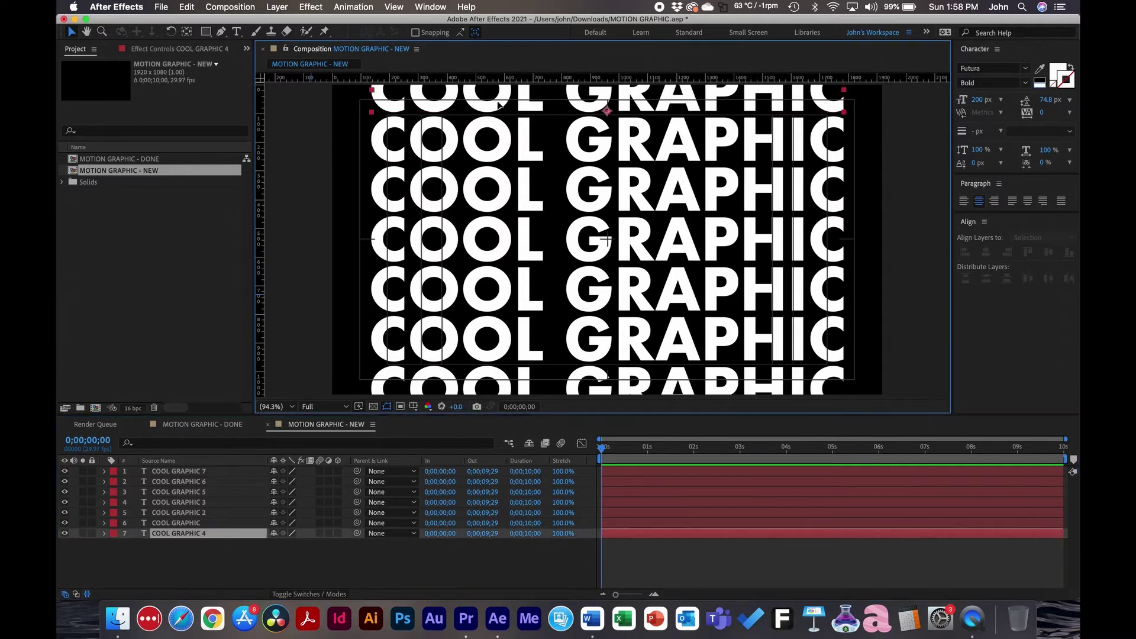
click(1056, 79)
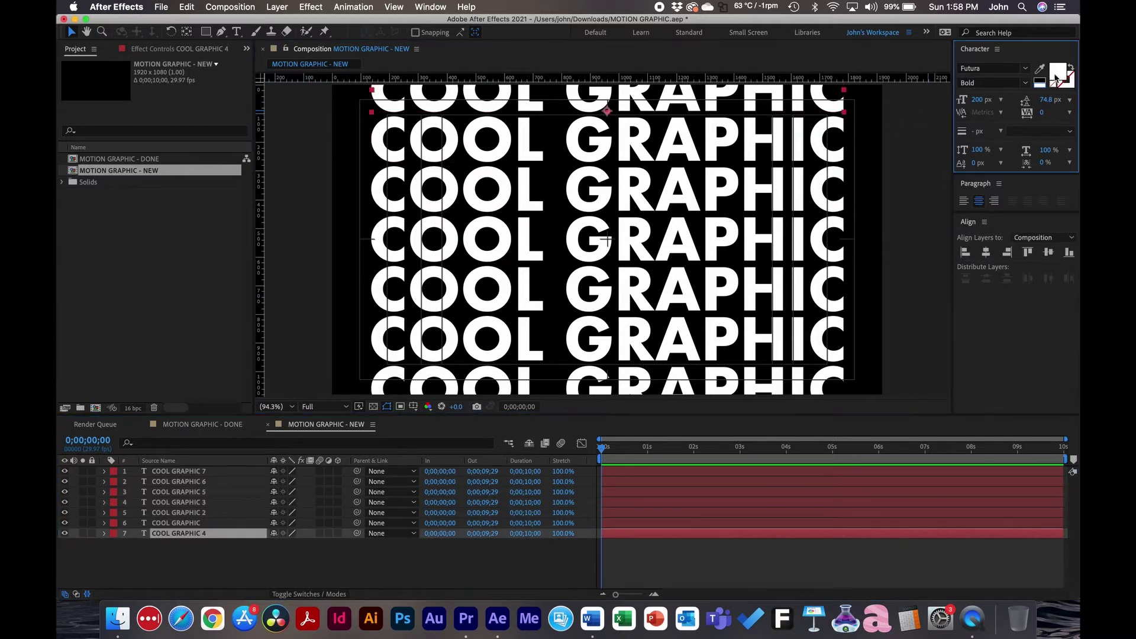
click(1056, 86)
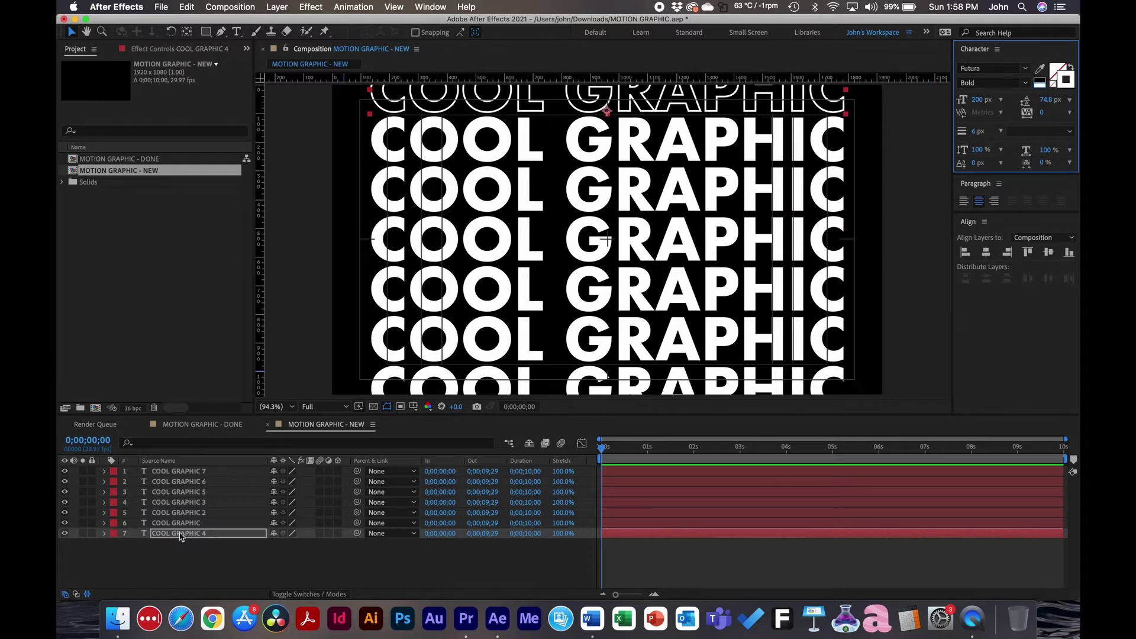
click(530, 142)
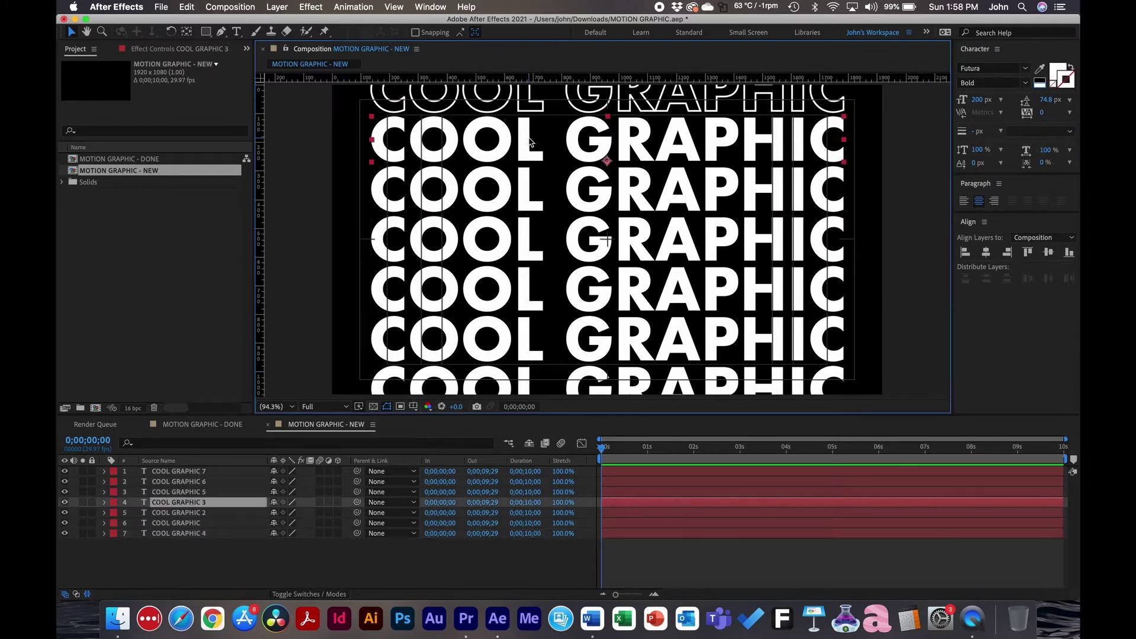
click(1055, 73)
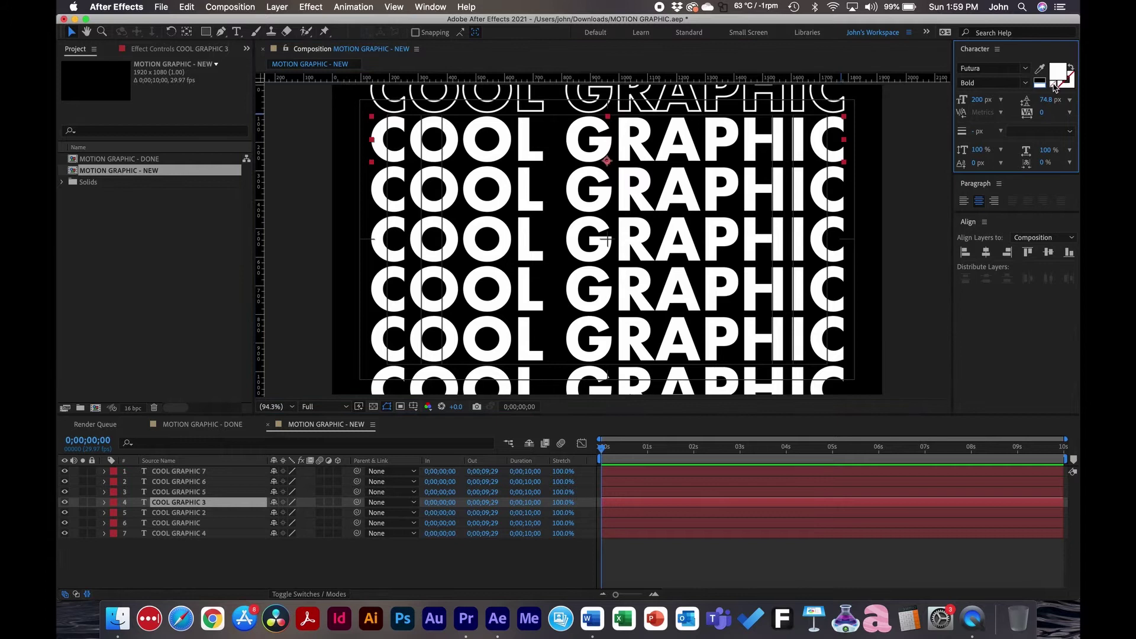
click(1055, 86)
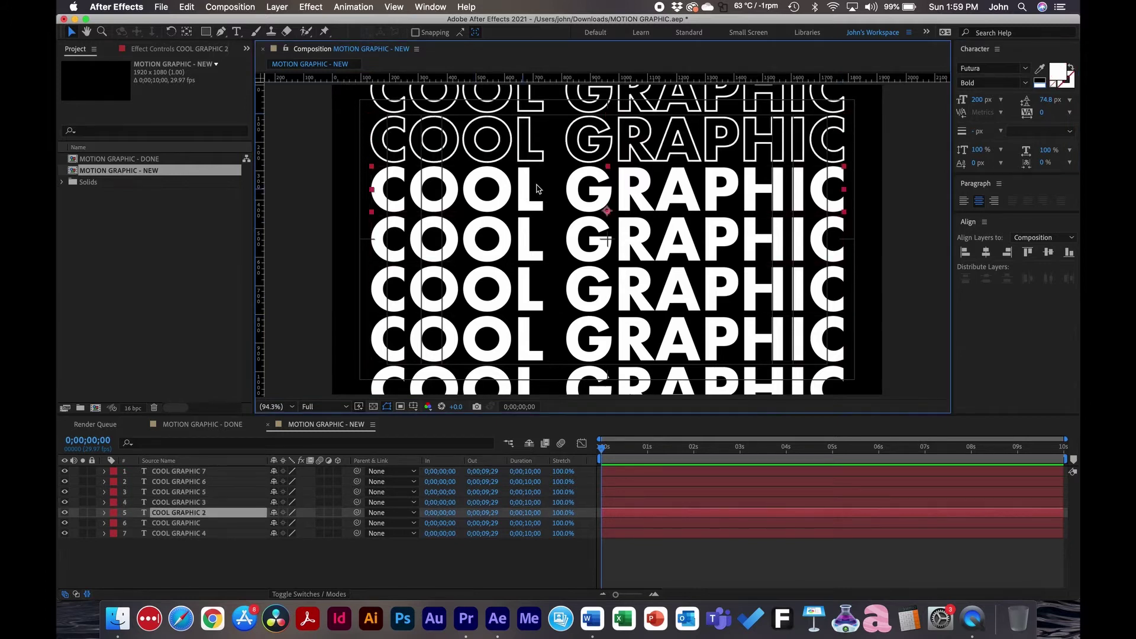
Step: Outline the remaining non-centre rows down to COOL GRAPHIC 7, then deselect all
click(1058, 83)
click(568, 288)
click(1058, 84)
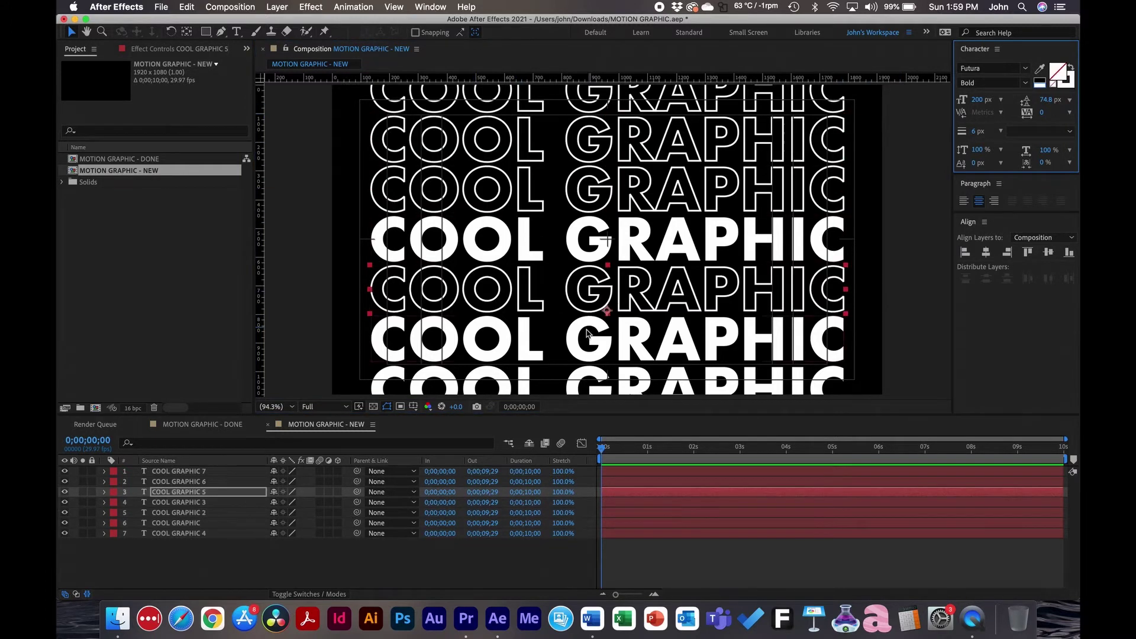
click(568, 337)
click(1058, 83)
click(568, 379)
click(1058, 84)
click(627, 429)
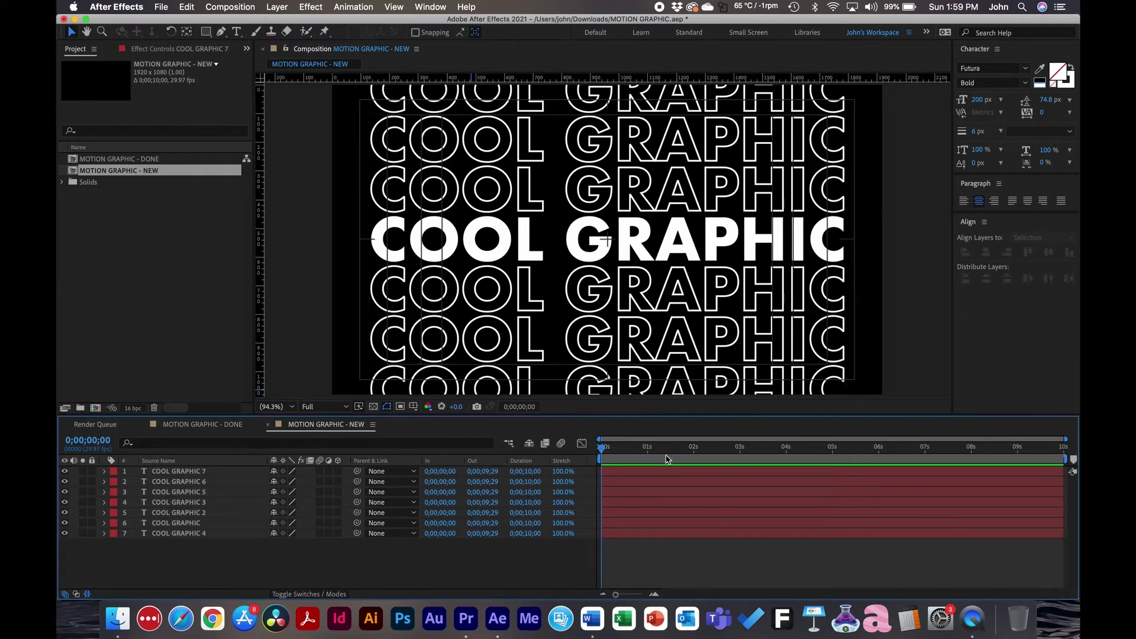
Step: End COOL GRAPHIC 4 and COOL GRAPHIC 7 at frame 1
click(689, 102)
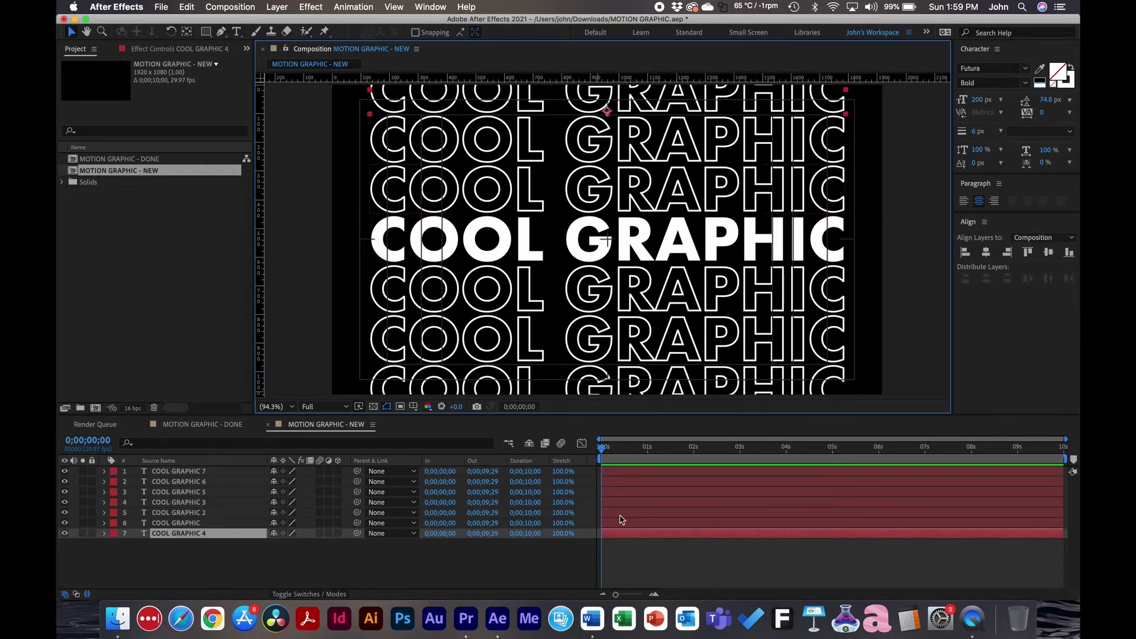
scroll(620, 518, up, 5)
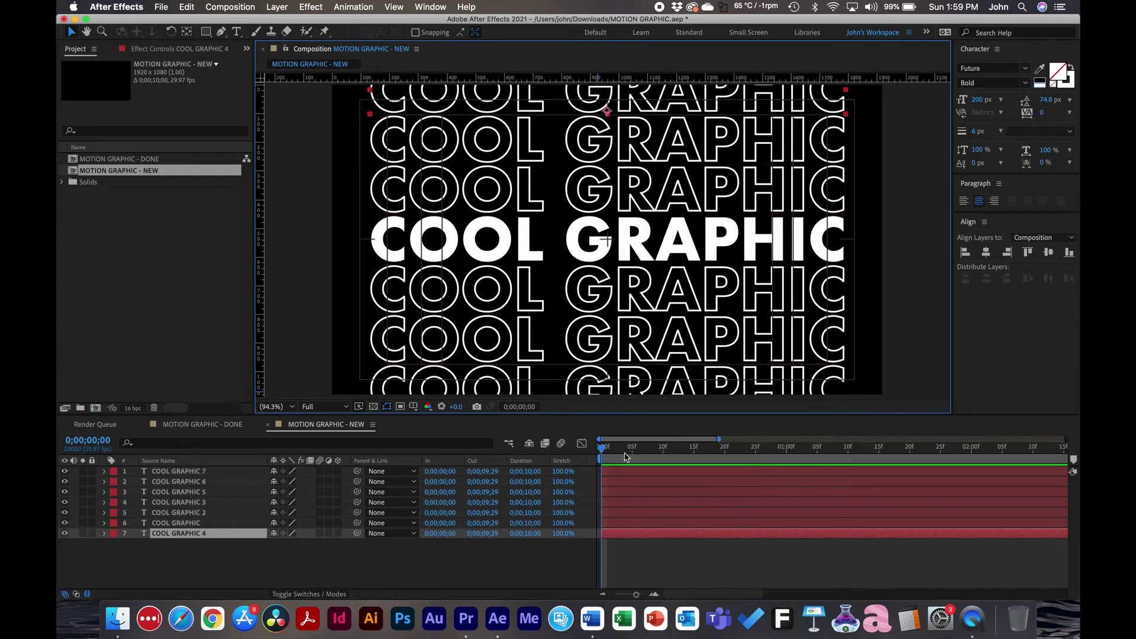
scroll(625, 456, up, 2)
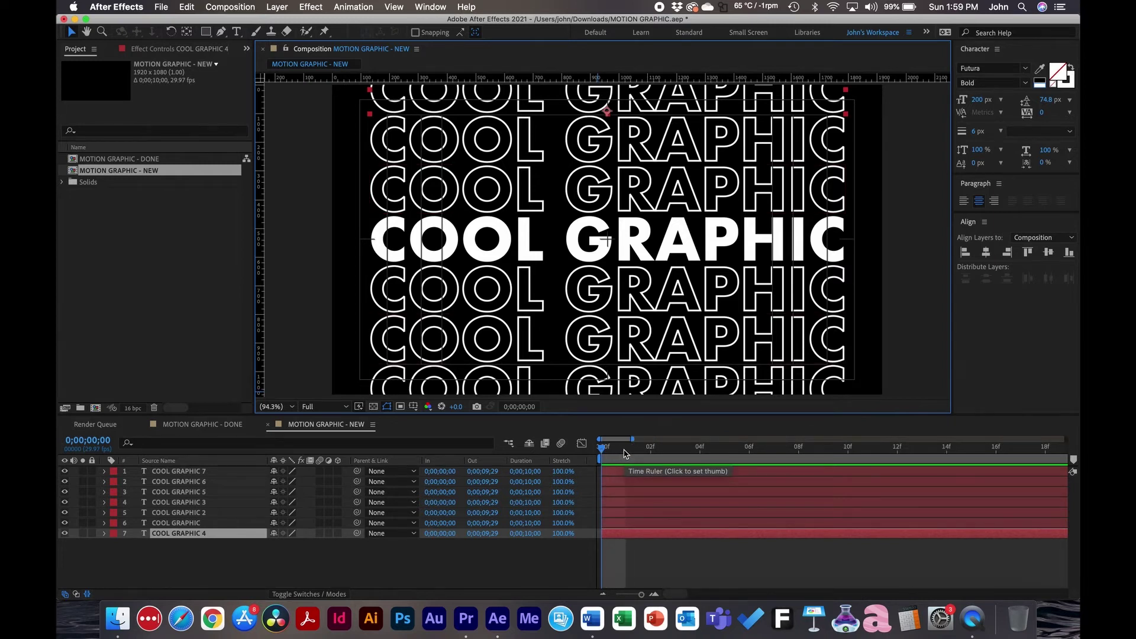
click(625, 454)
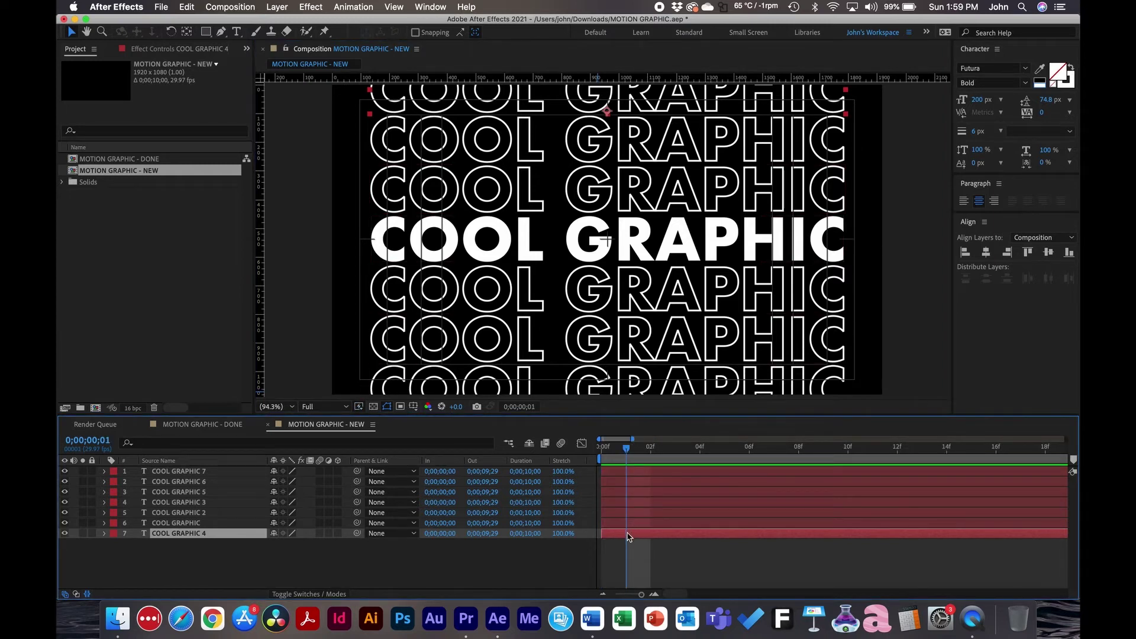
key(alt+bracketright)
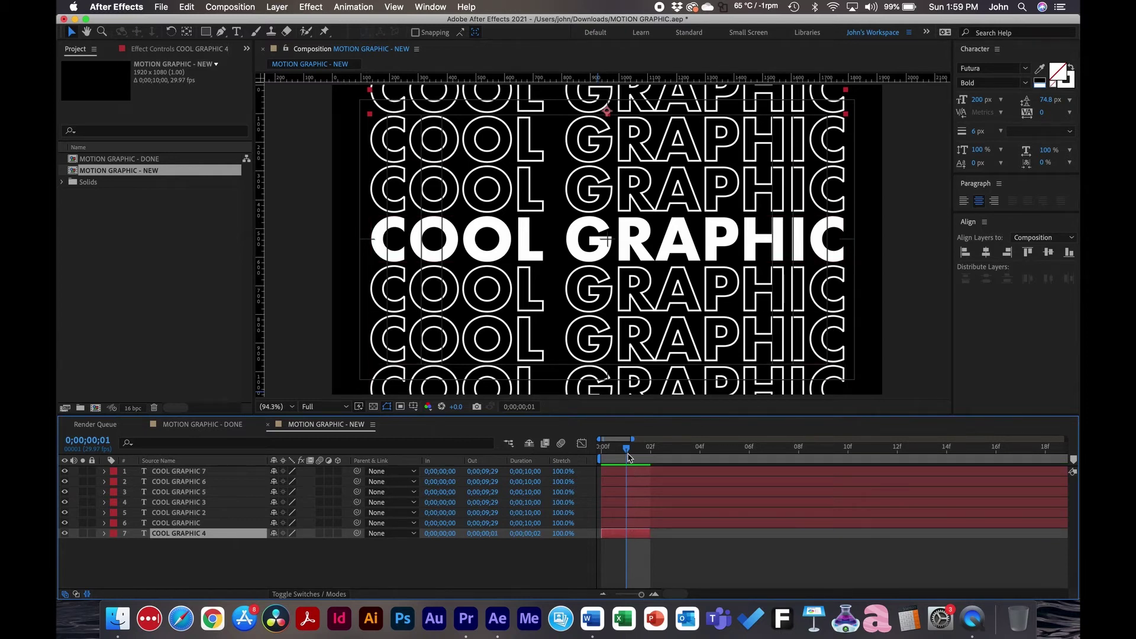
click(597, 393)
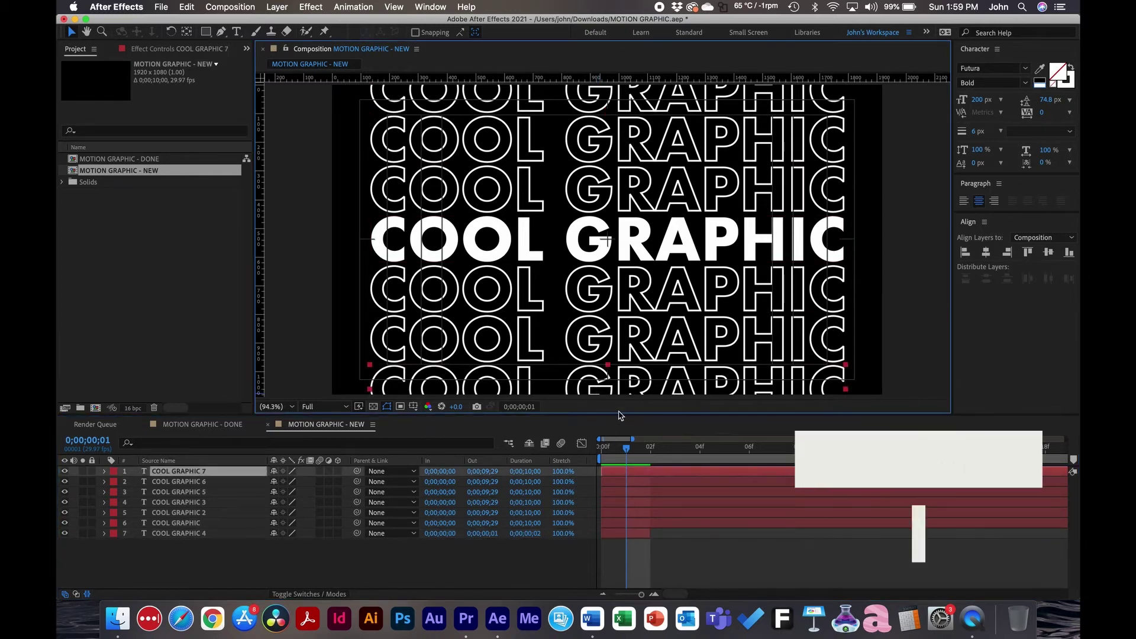
key(alt+bracketright)
Step: Trim COOL GRAPHIC 6 and COOL GRAPHIC 3 to run from frame 2 to frame 3
click(653, 452)
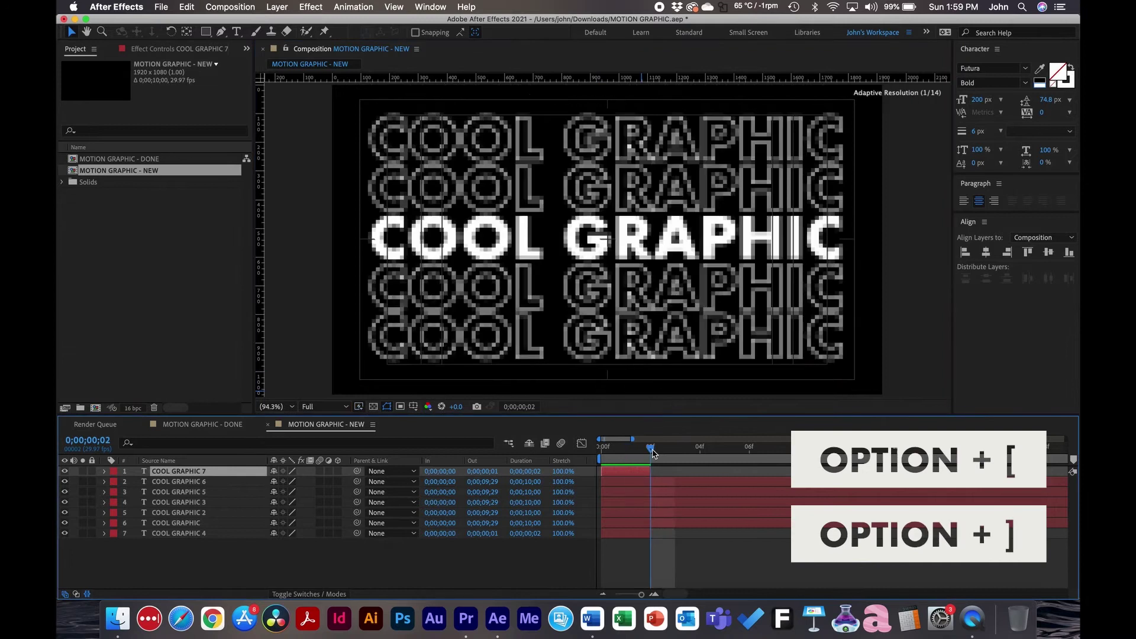
click(662, 482)
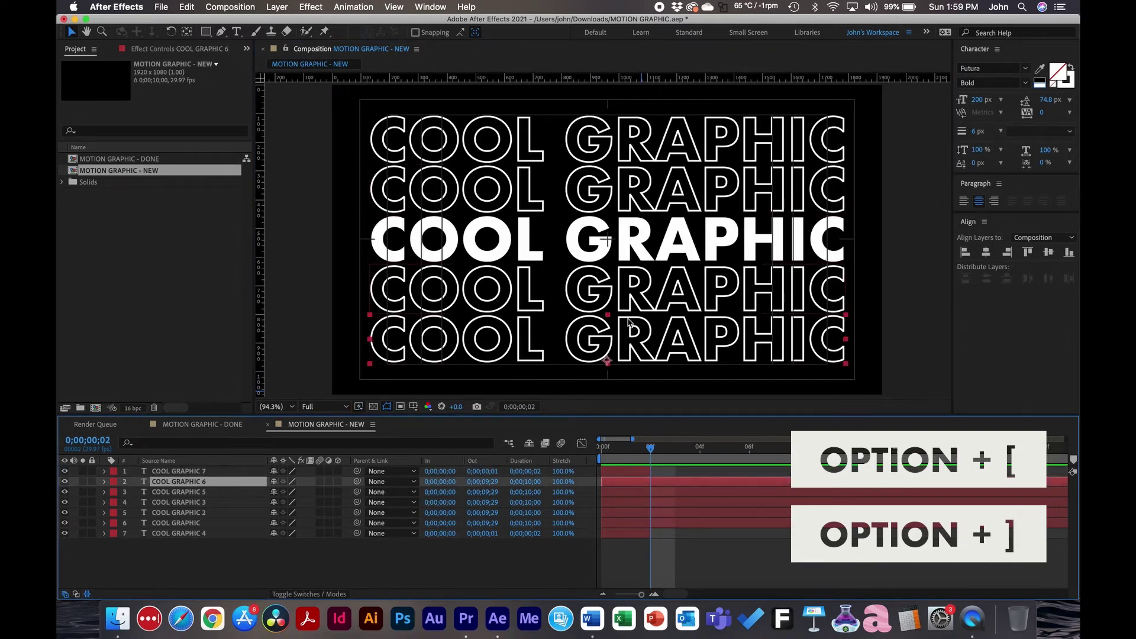
key(alt+bracketleft)
click(681, 450)
key(alt+bracketright)
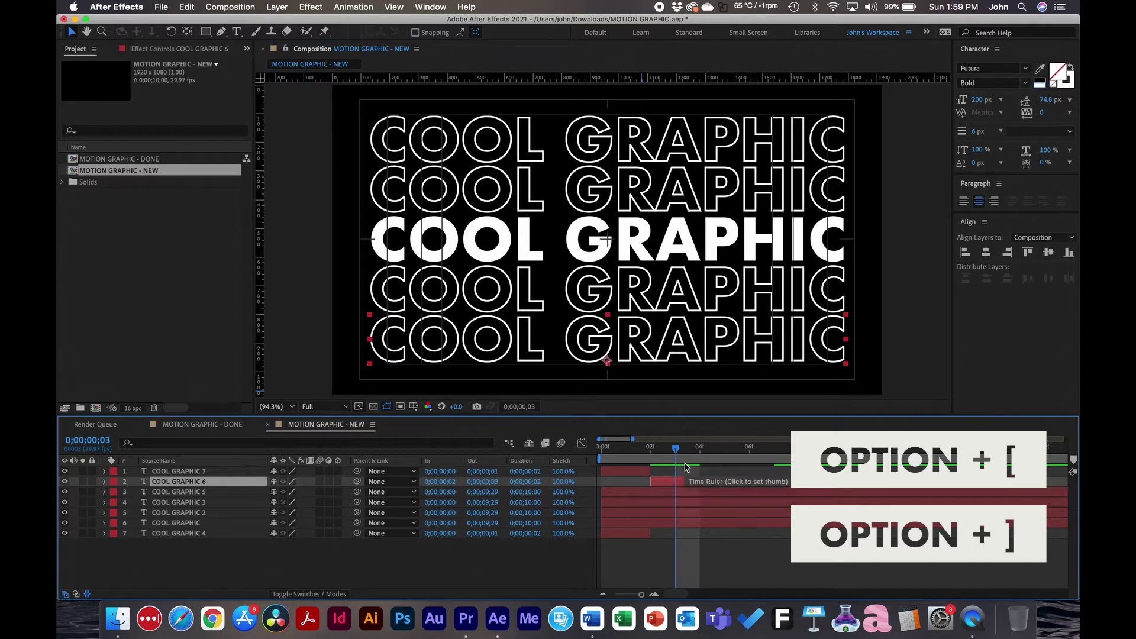
key(super+Down)
key(super+Down)
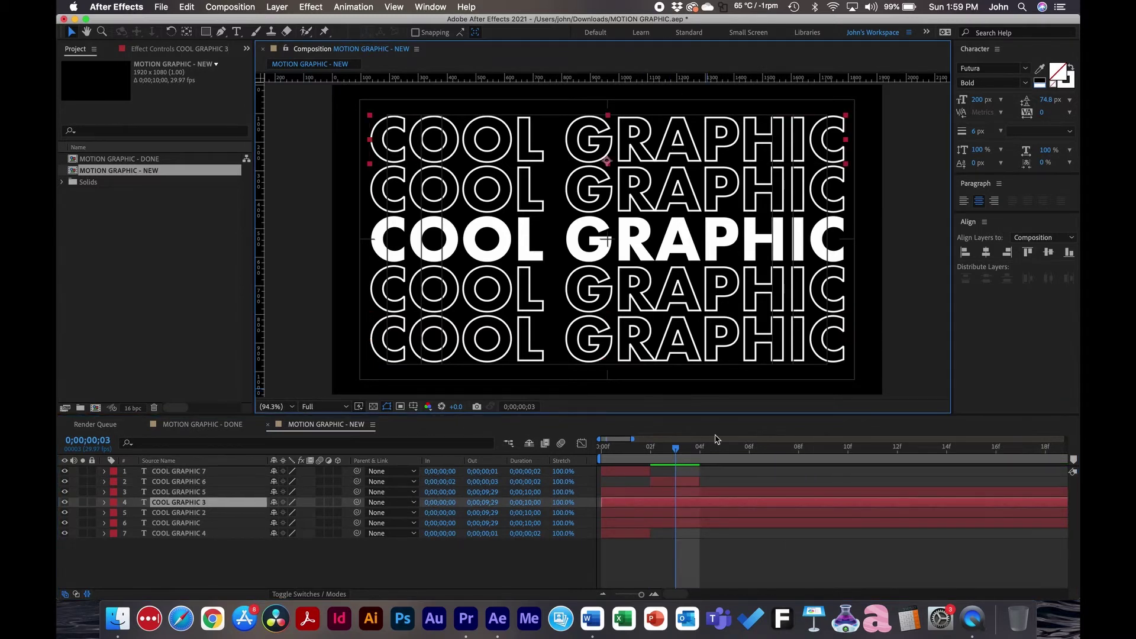
key(alt+bracketleft)
key(alt+bracketright)
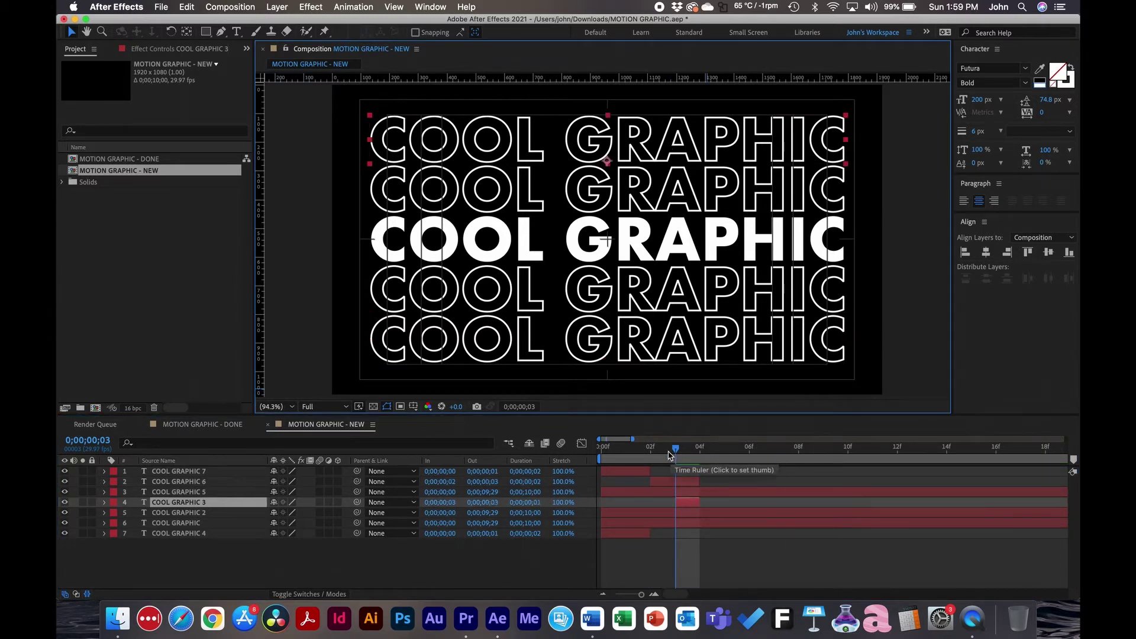
drag(674, 450, 727, 454)
key(alt+bracketleft)
Step: Trim COOL GRAPHIC 2 and COOL GRAPHIC 5 to frames 4–5
key(super+Down)
key(alt+bracketleft)
key(alt+bracketright)
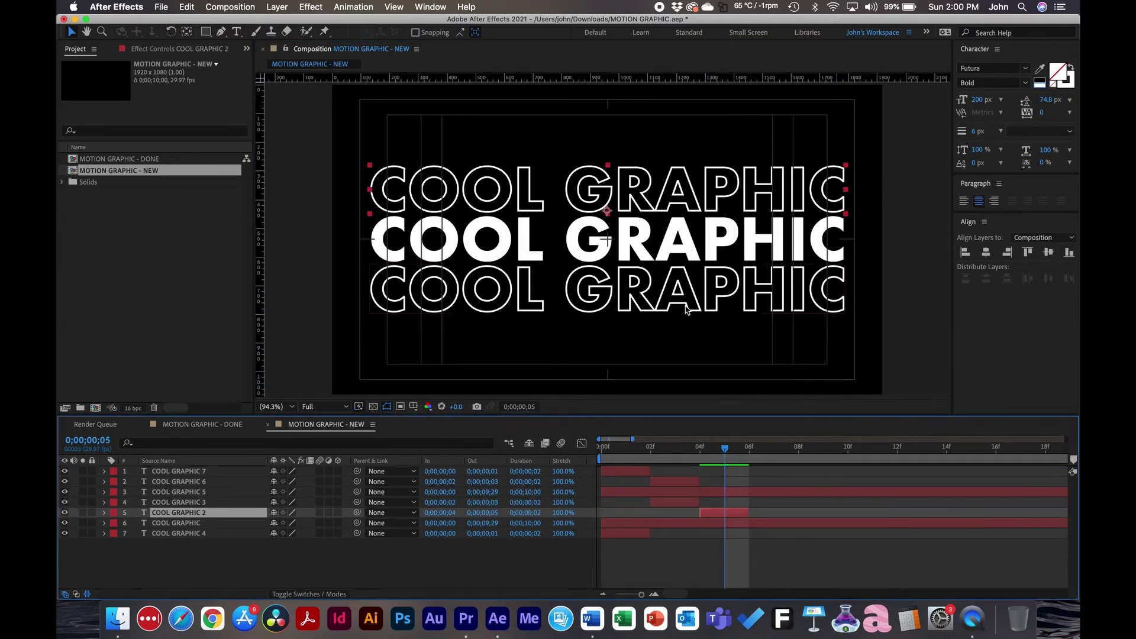
key(super+Up)
key(super+Up)
key(alt+bracketright)
click(700, 450)
key(alt+bracketleft)
Step: Start the solid centre COOL GRAPHIC line at frame 6 and preview the staggered animation
key(Page_Down)
key(Page_Down)
click(757, 524)
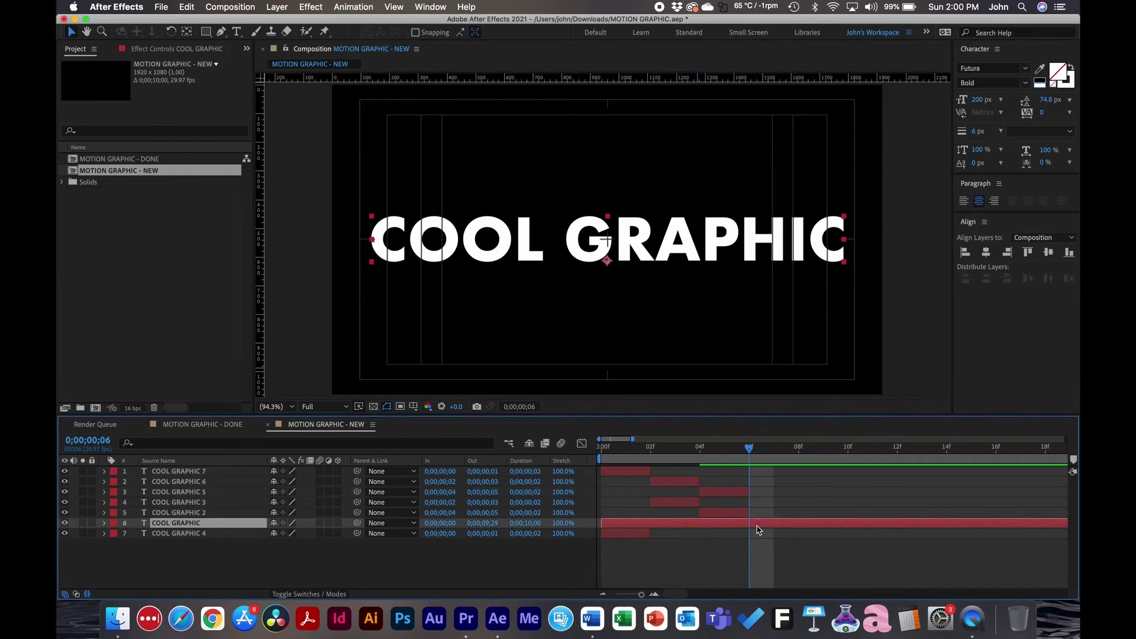
key(alt+bracketleft)
key(space)
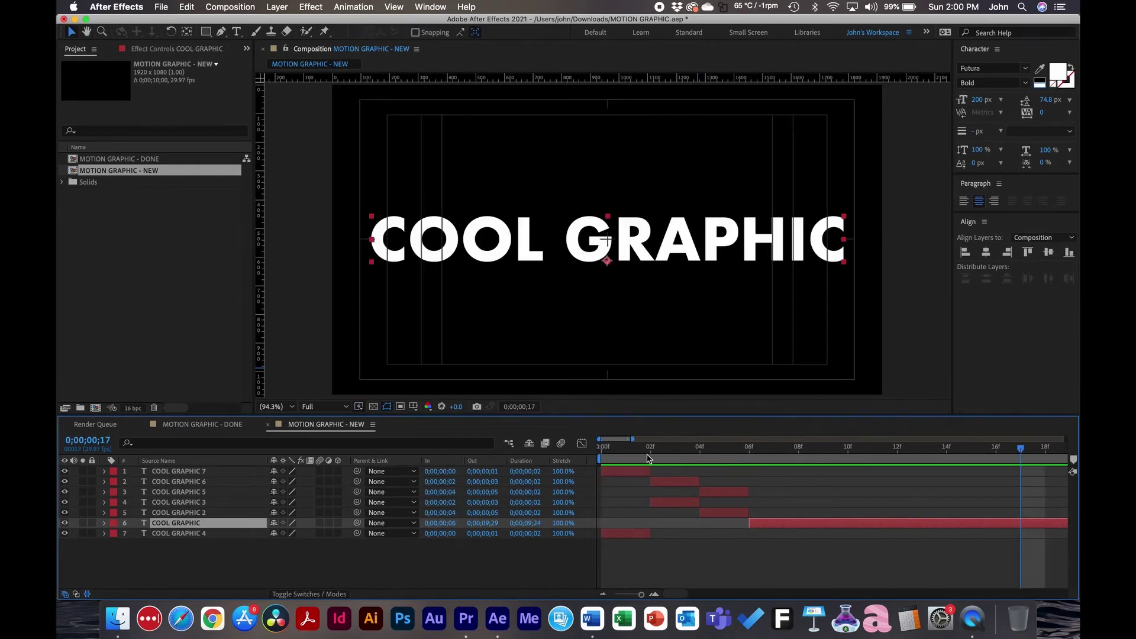
Step: Move the centre COOL GRAPHIC layer to fourth place and check frames 1, 3 and 5
drag(660, 453, 496, 462)
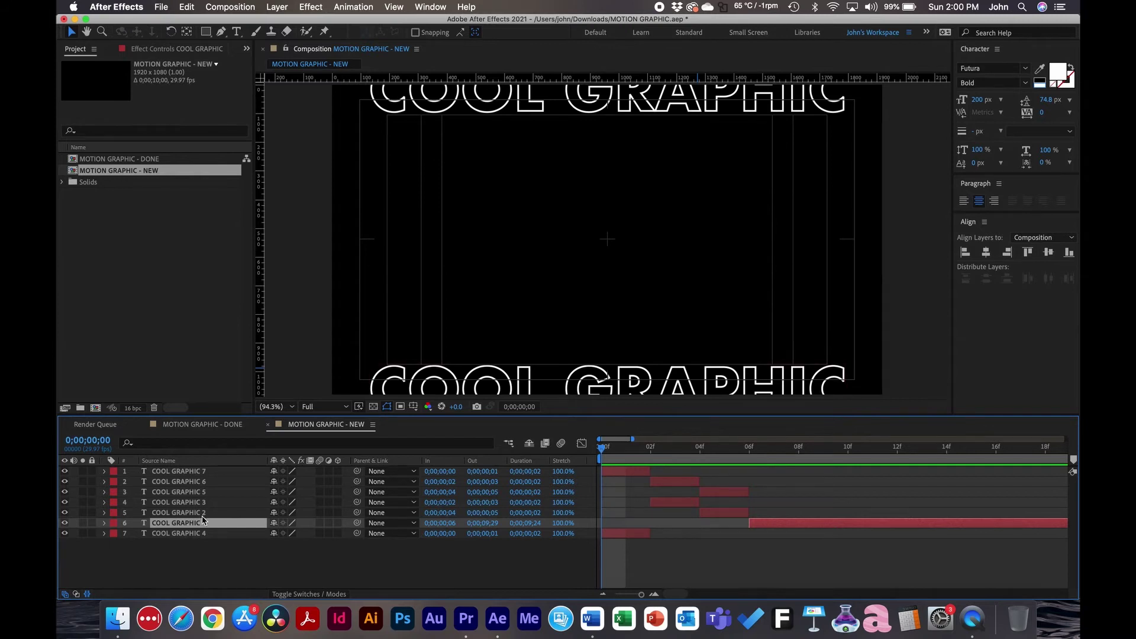
drag(189, 527, 215, 532)
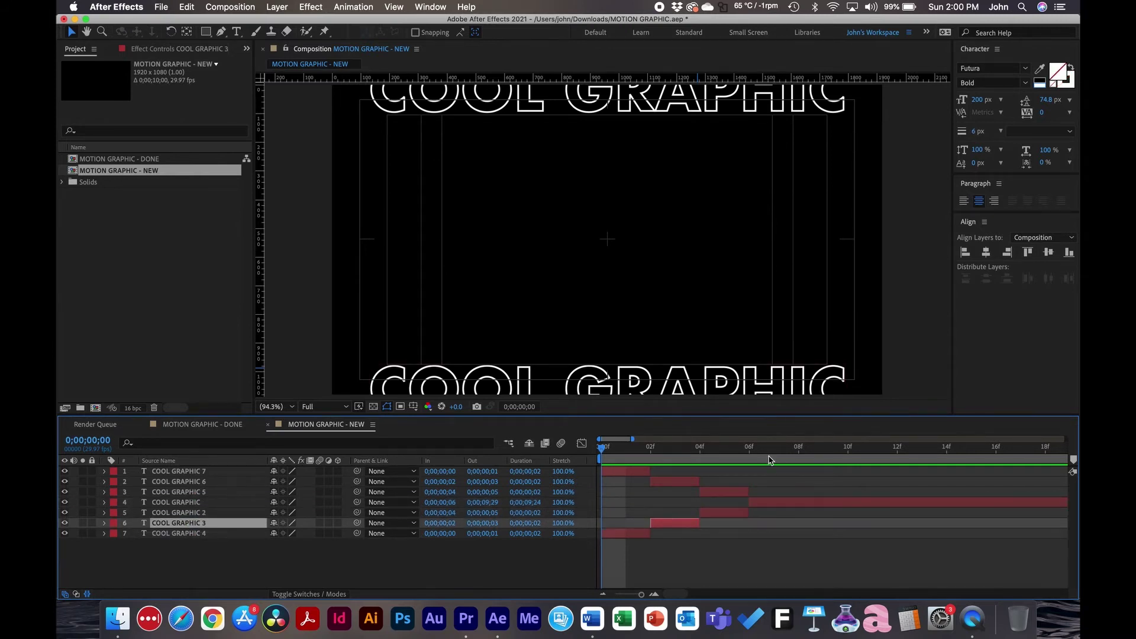
click(623, 460)
click(622, 471)
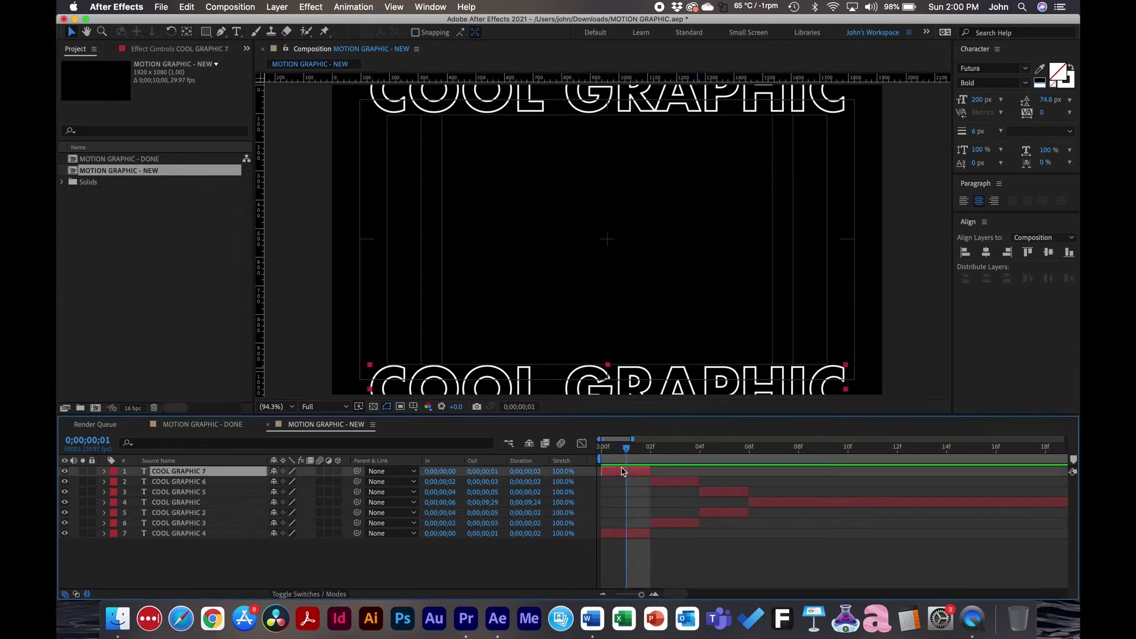
click(671, 453)
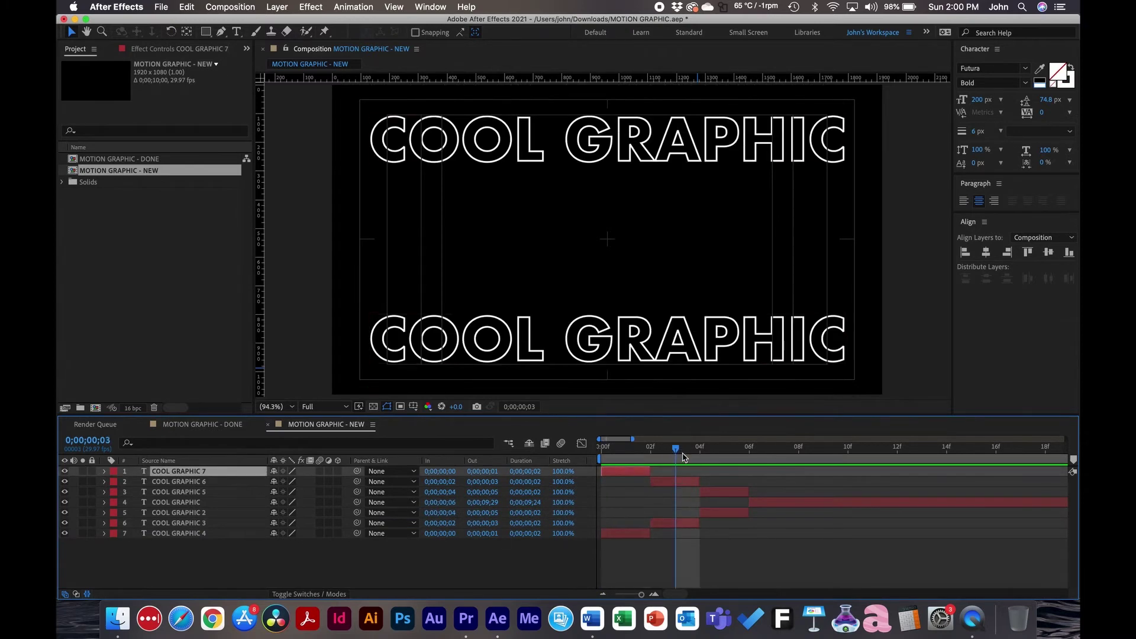
click(719, 450)
key(Home)
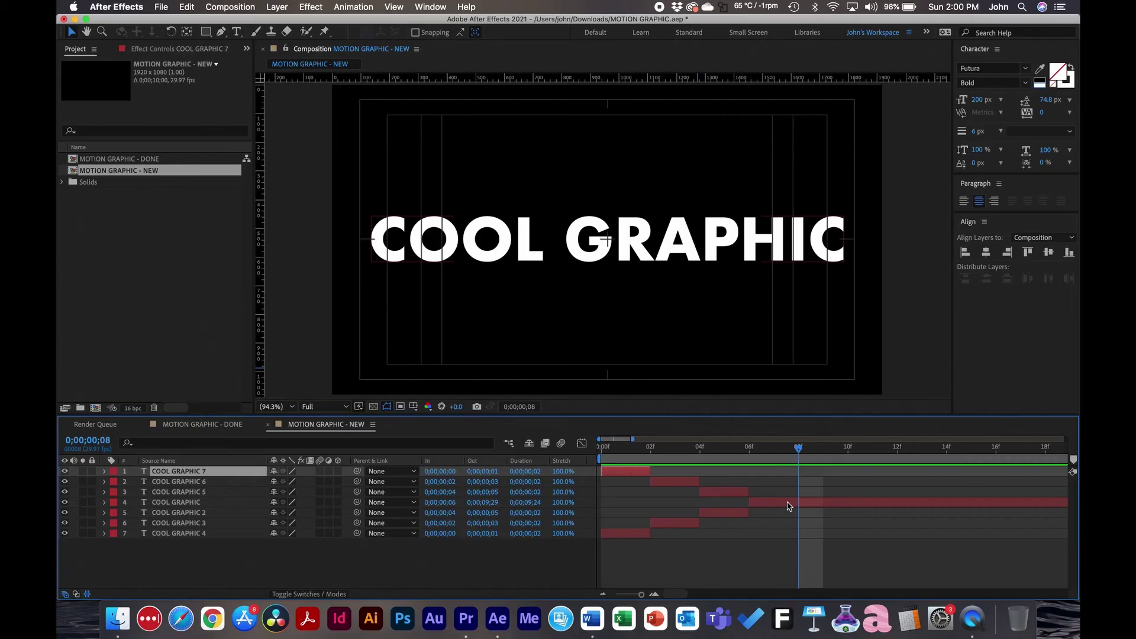
click(781, 502)
Step: Add Animator 1 with Opacity to the centre COOL GRAPHIC text and reveal Range Selector 1
drag(787, 454, 750, 461)
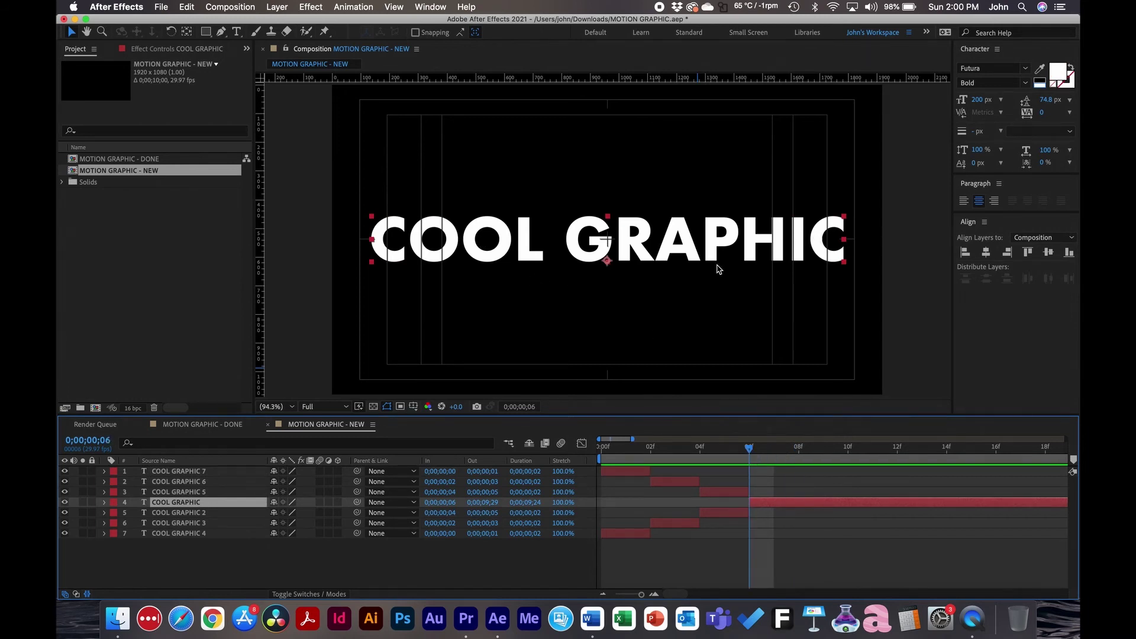
click(104, 503)
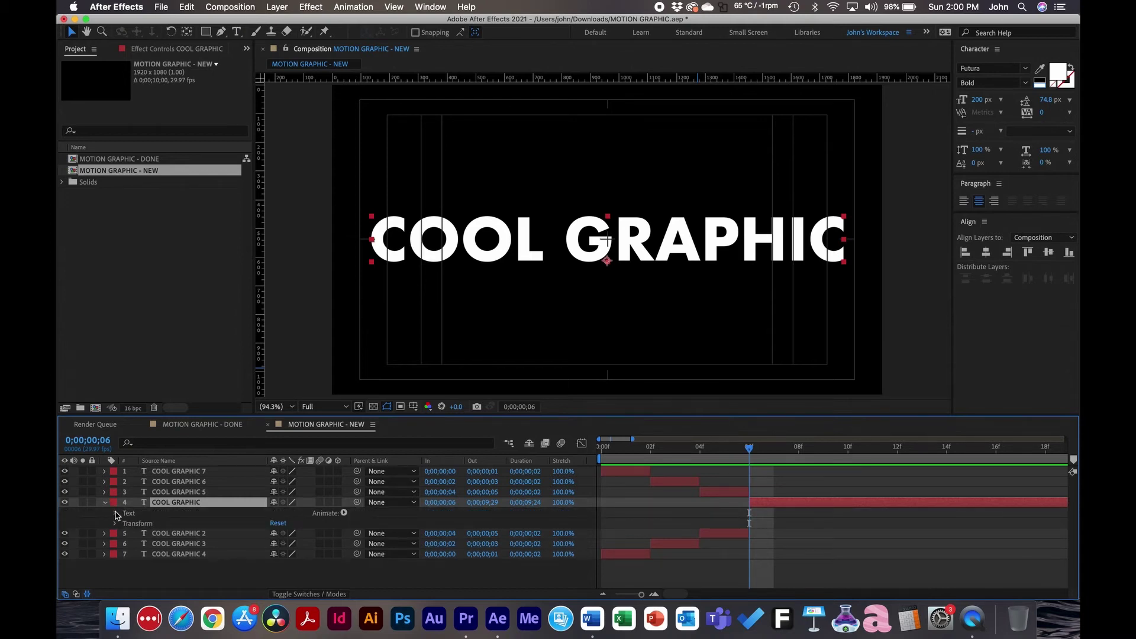
click(116, 513)
click(138, 514)
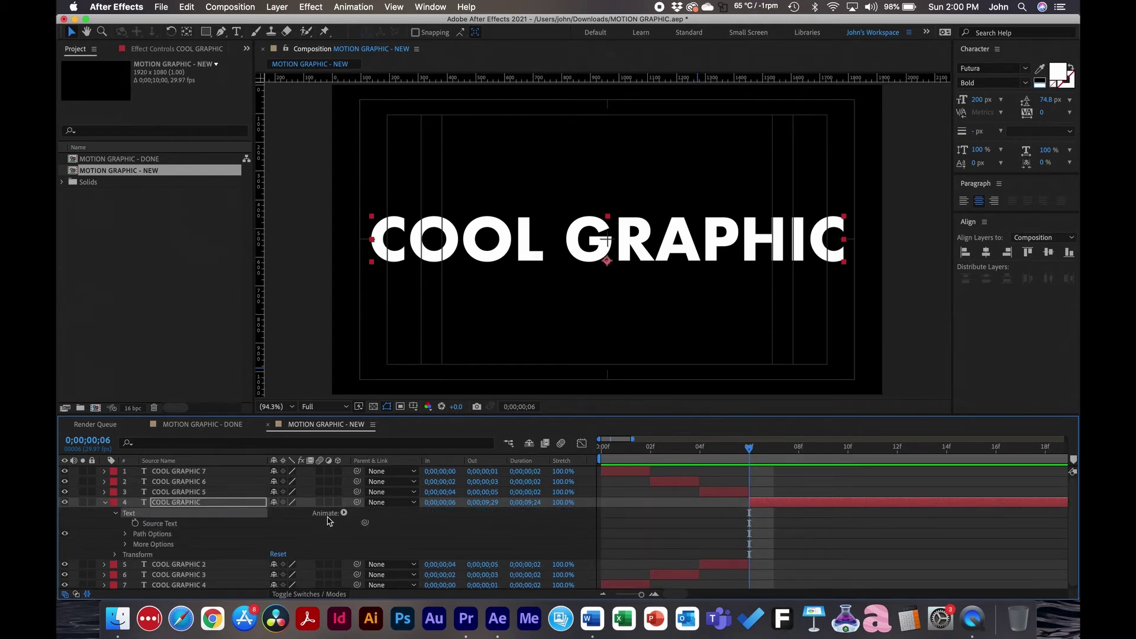
click(344, 514)
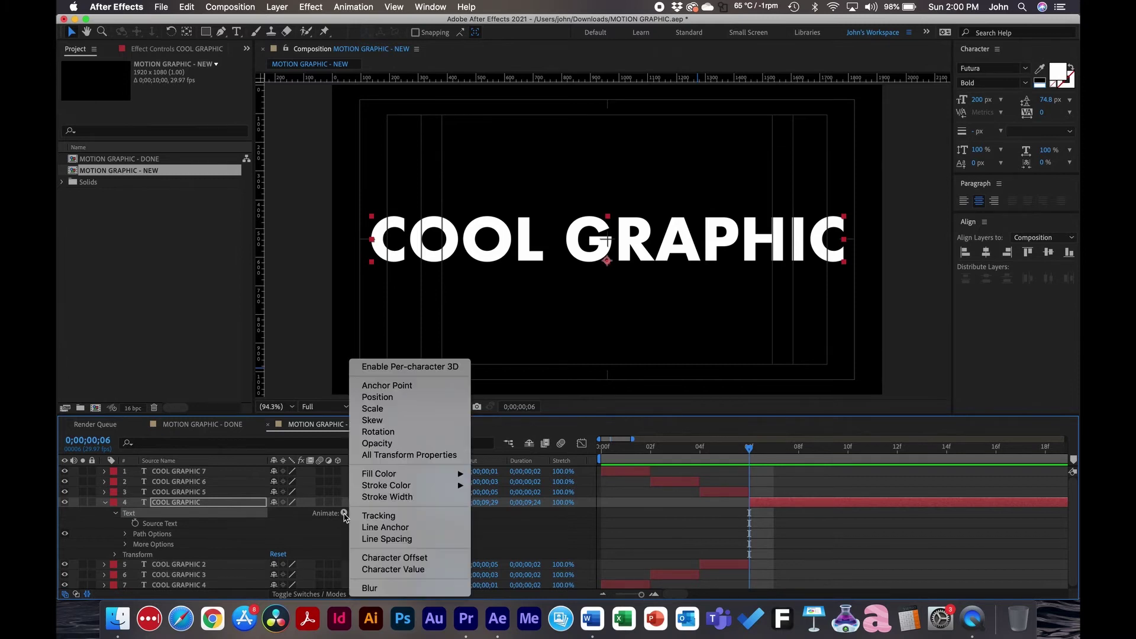
click(385, 444)
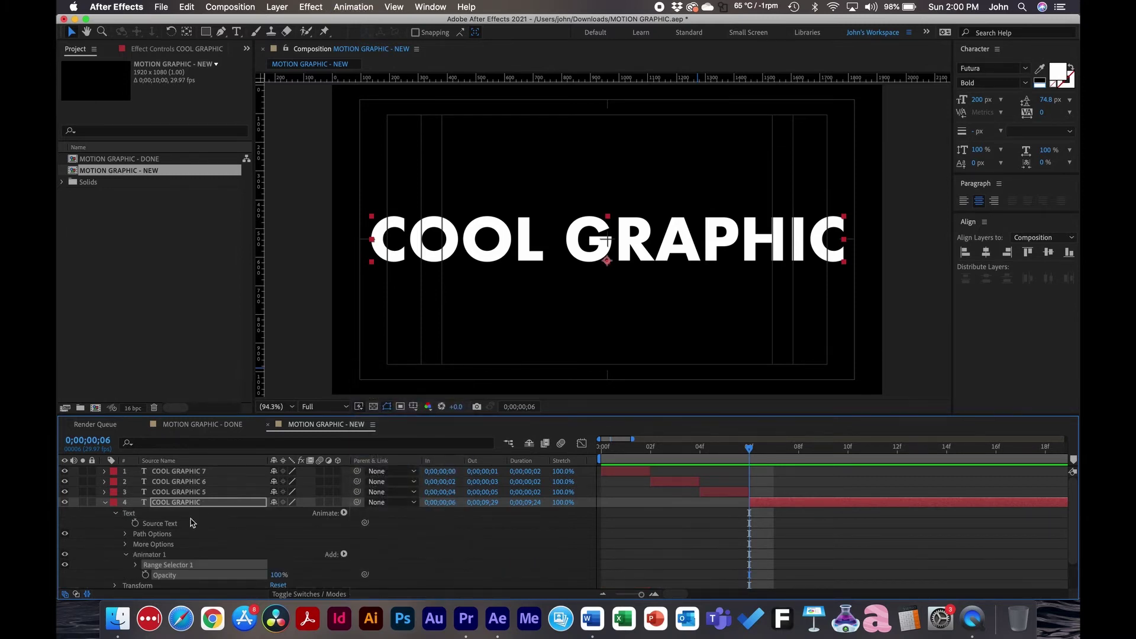
scroll(195, 536, down, 2)
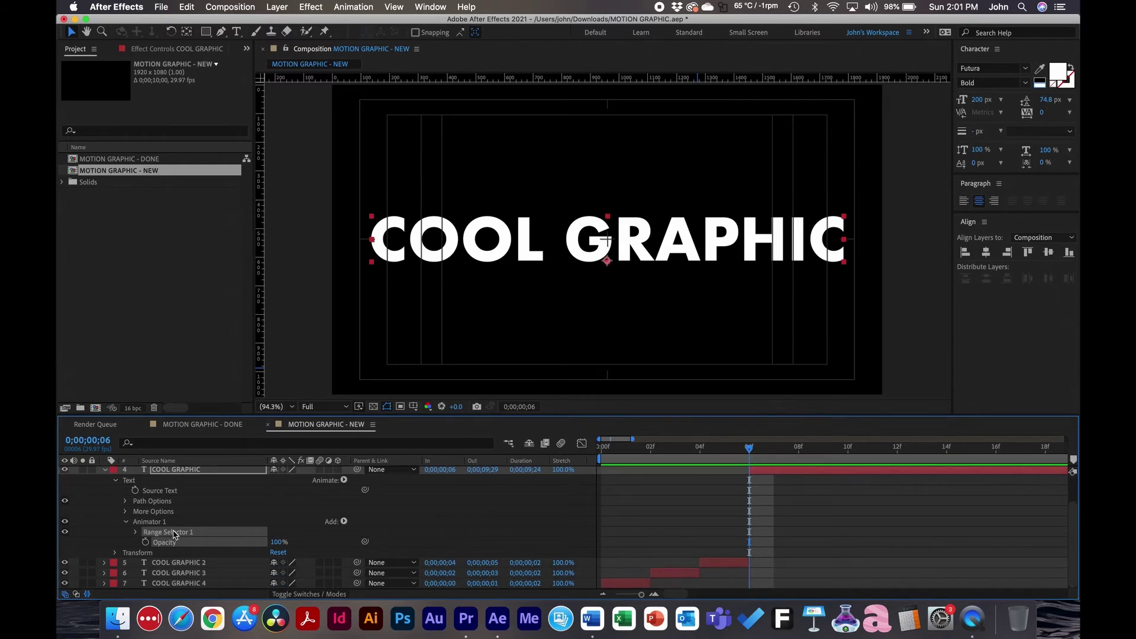
click(136, 532)
Step: In Range Selector 1's Advanced options, set Shape to Triangle and turn Randomize Order on
scroll(159, 536, down, 2)
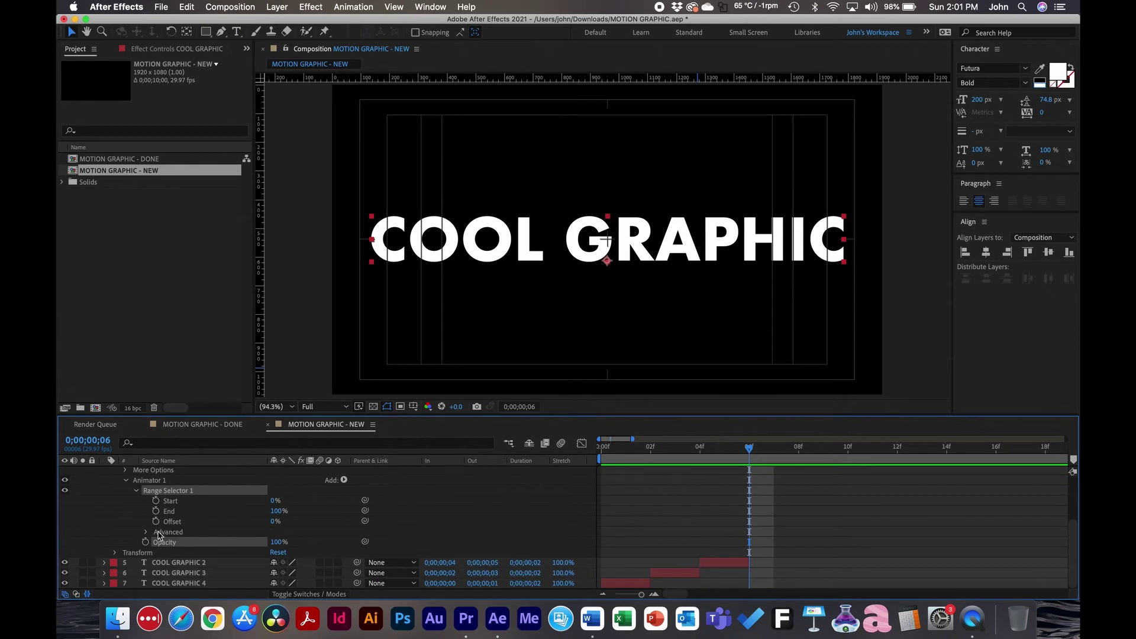
click(146, 533)
scroll(248, 514, down, 2)
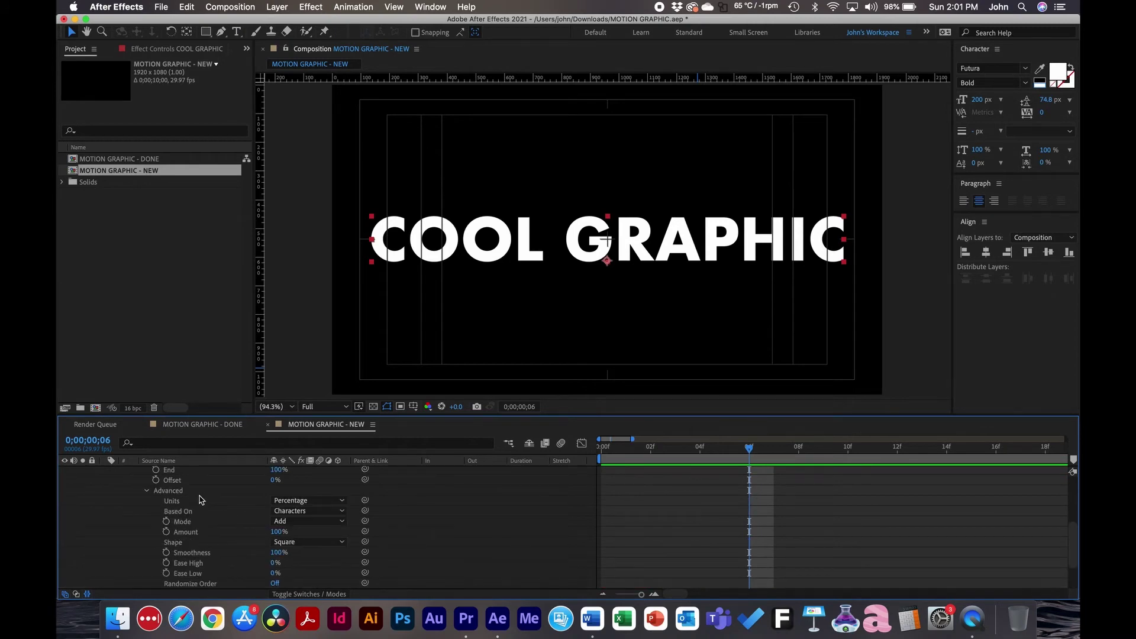
click(199, 492)
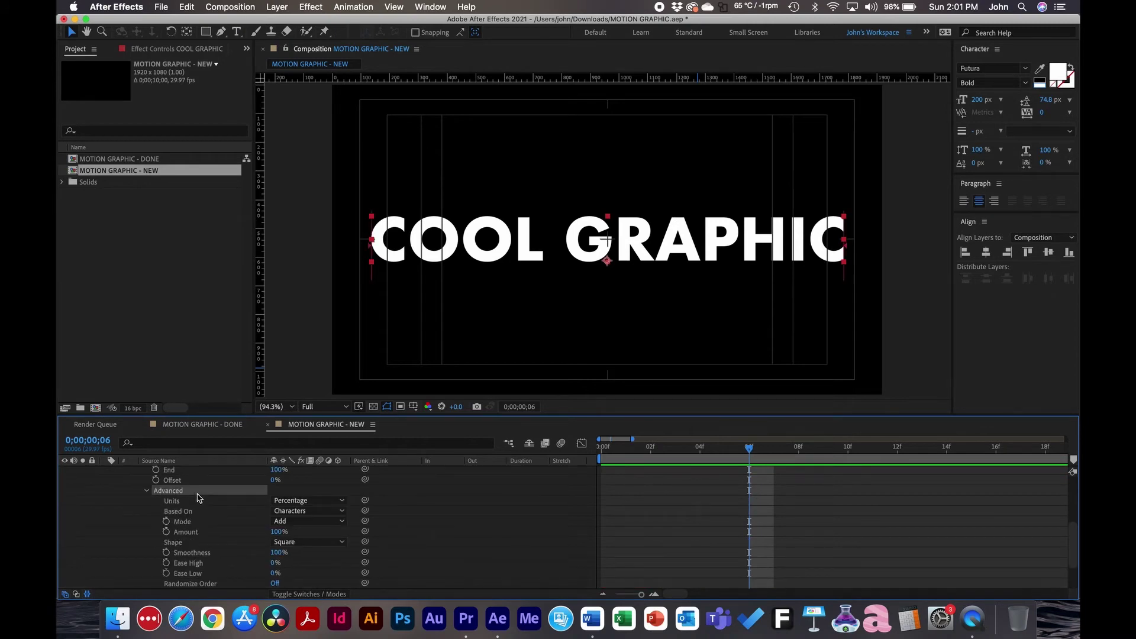
click(305, 543)
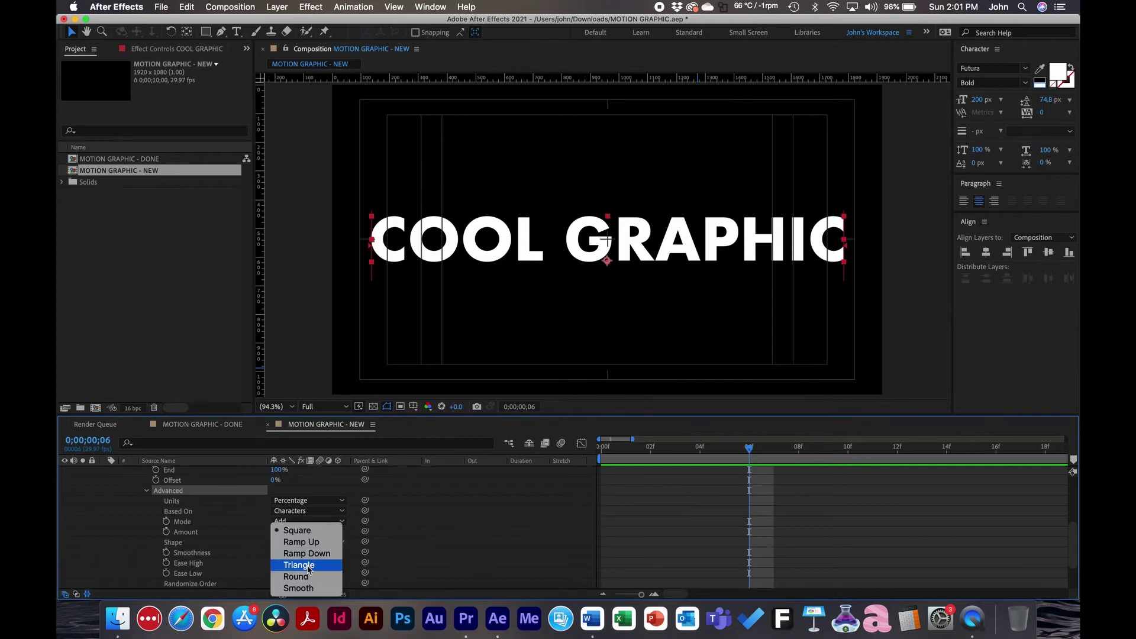
click(305, 565)
scroll(245, 553, down, 3)
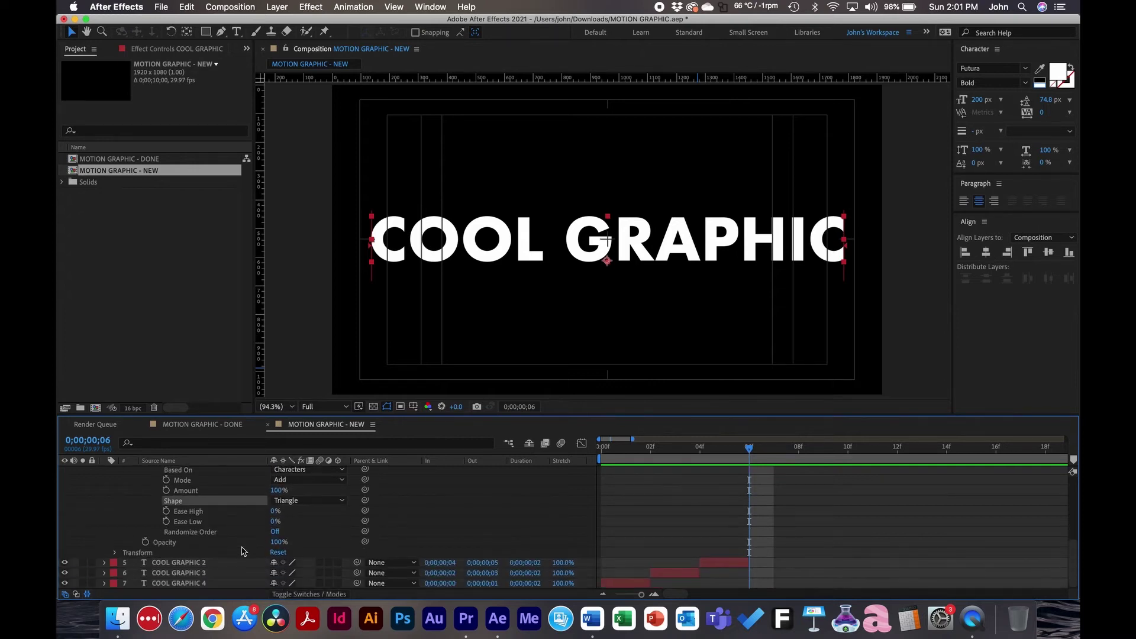
click(275, 532)
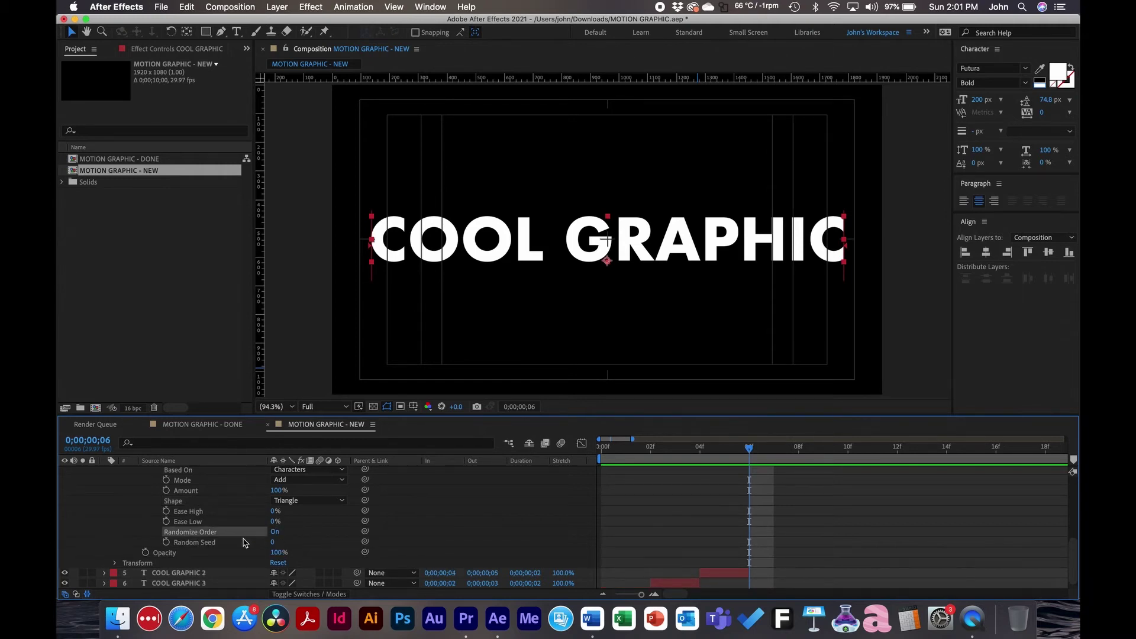
Step: Keyframe Random Seed at 10, then at 0 on frame 10
click(197, 544)
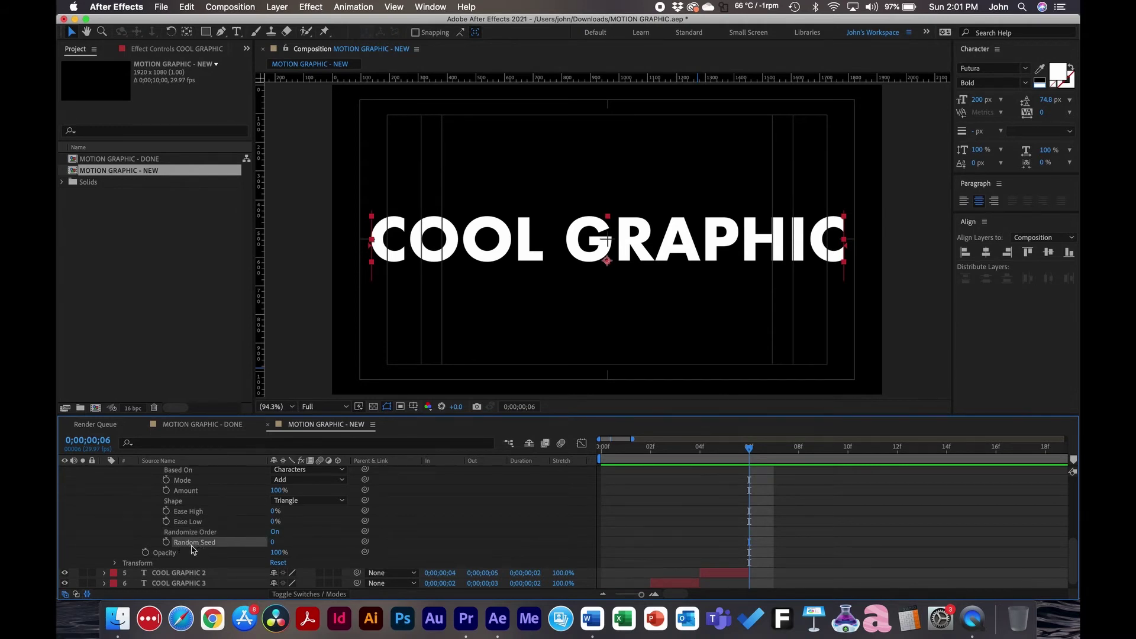
click(166, 542)
click(274, 542)
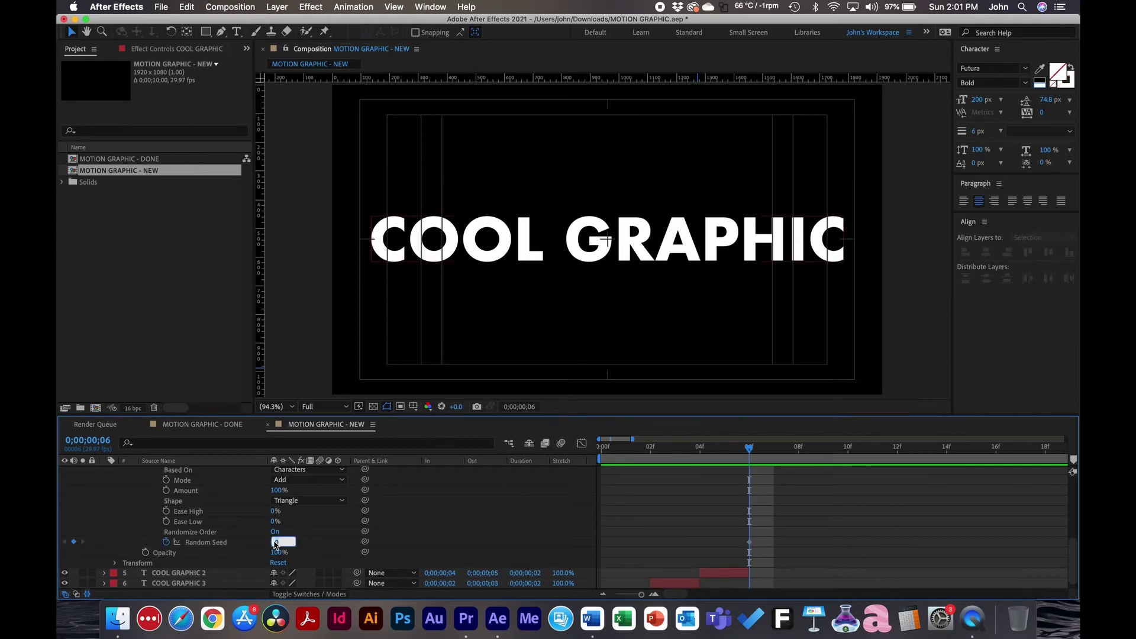
text(10)
key(Return)
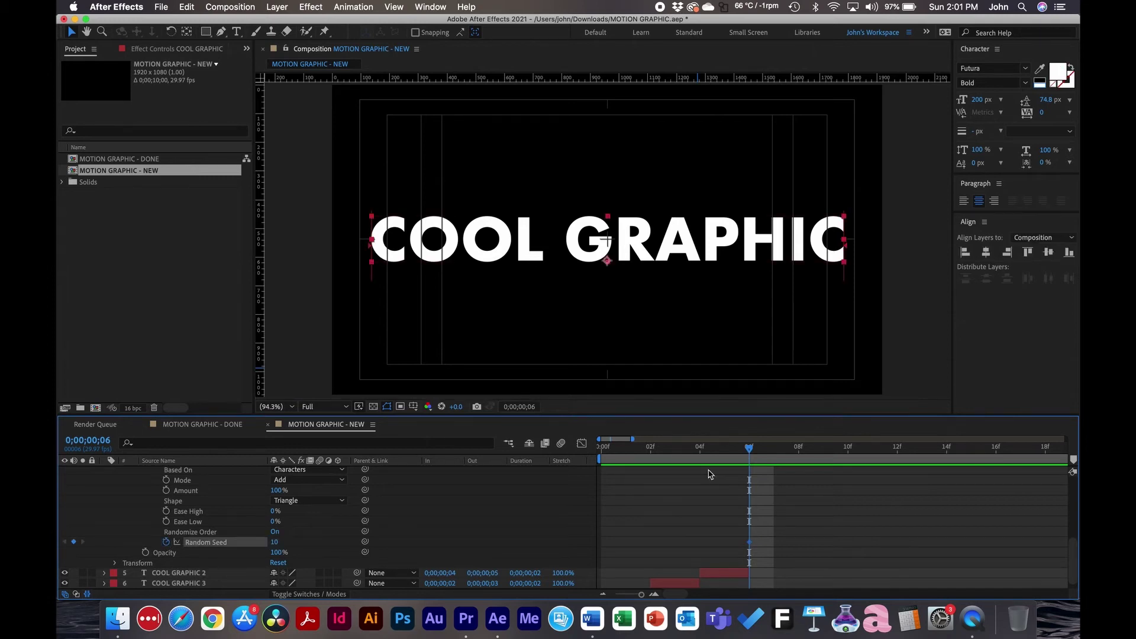
click(848, 452)
click(275, 543)
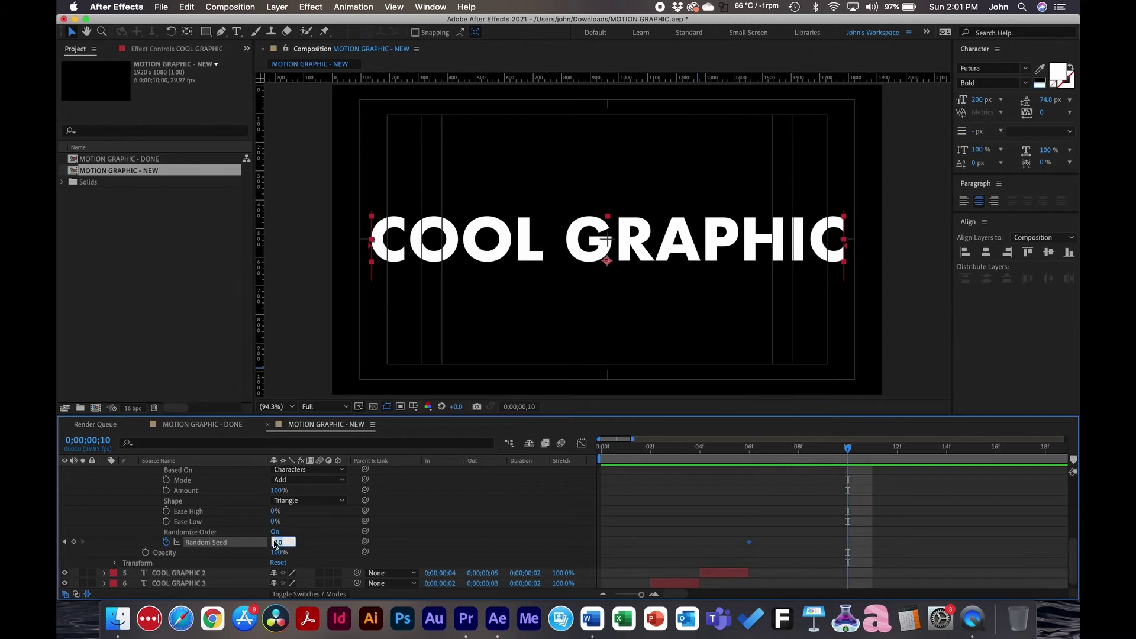
key(Return)
Step: Keyframe the animator Opacity at 0% and check the flicker from frame 6
click(145, 553)
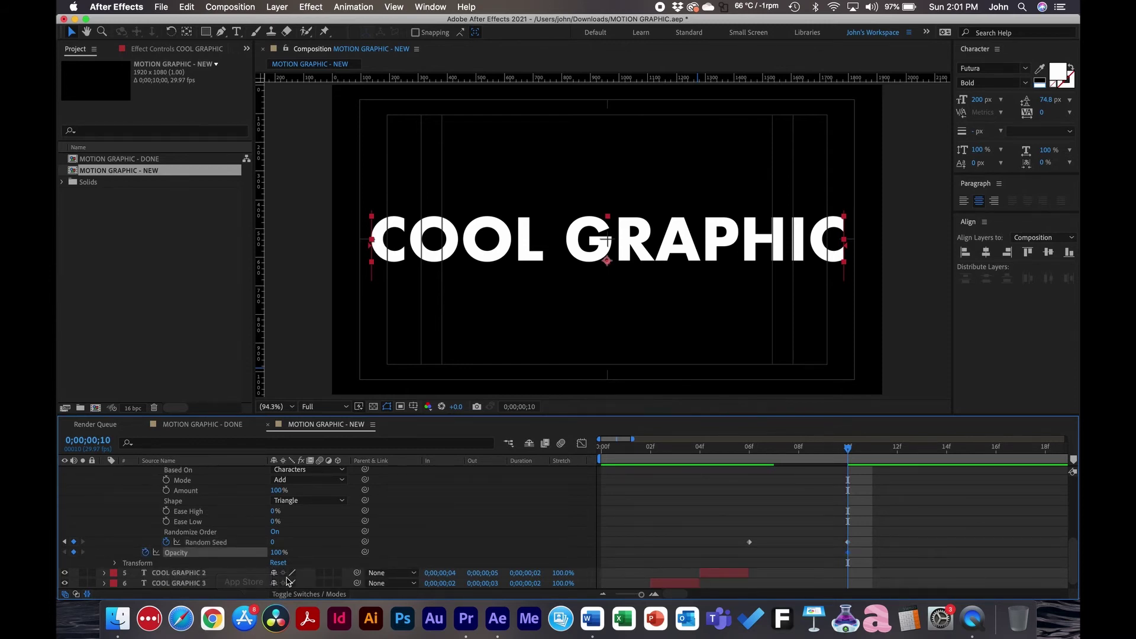
click(279, 552)
text(0)
key(Return)
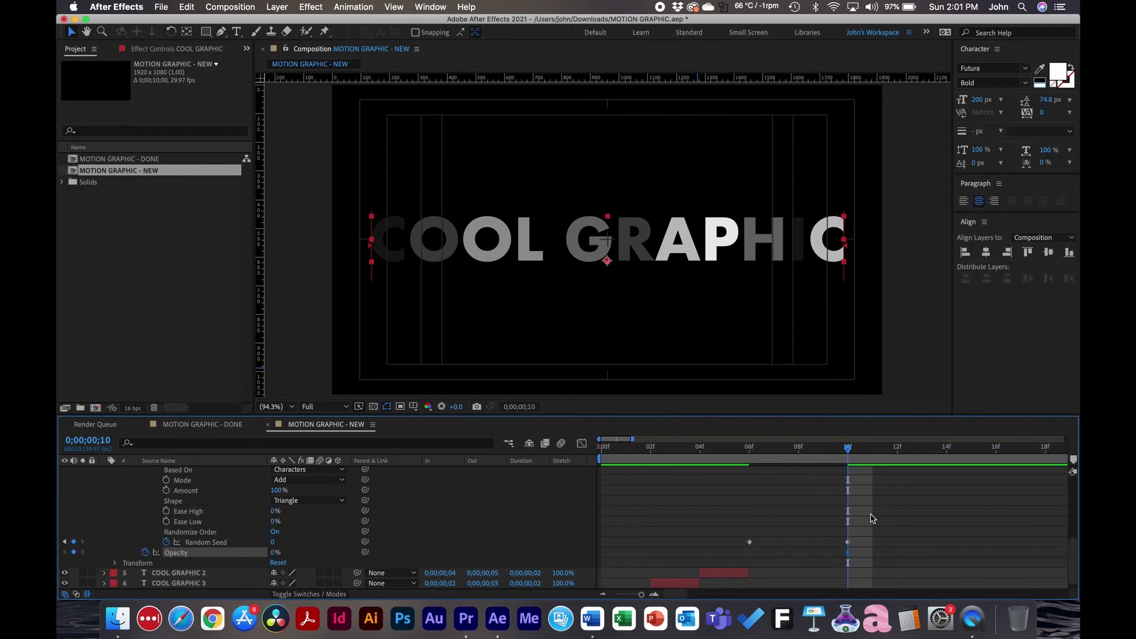
drag(836, 451, 746, 456)
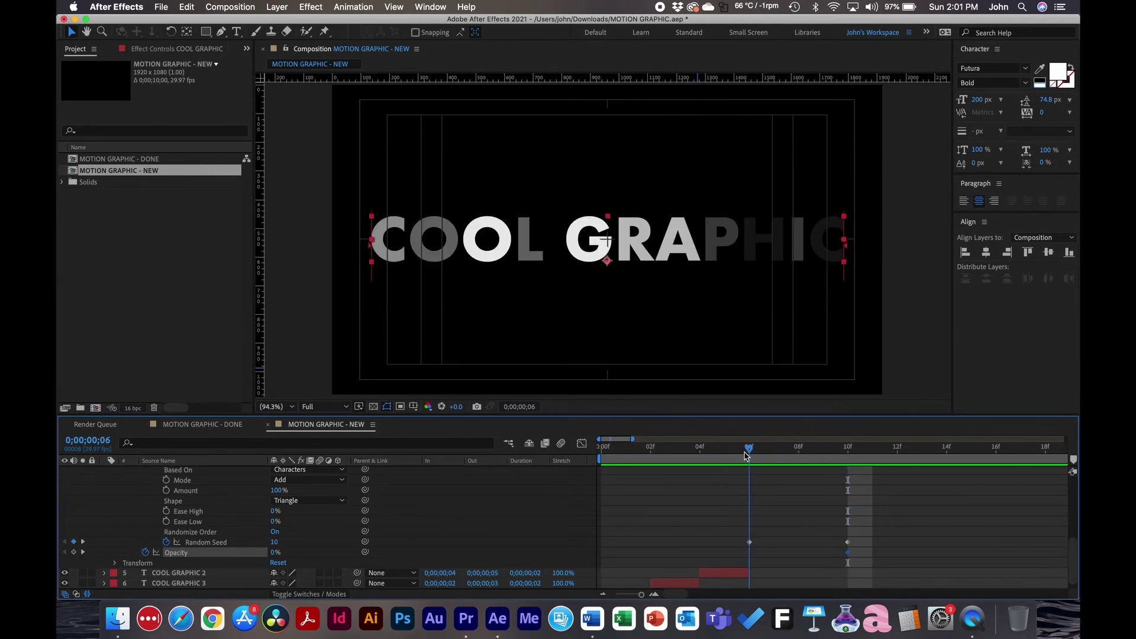
click(83, 552)
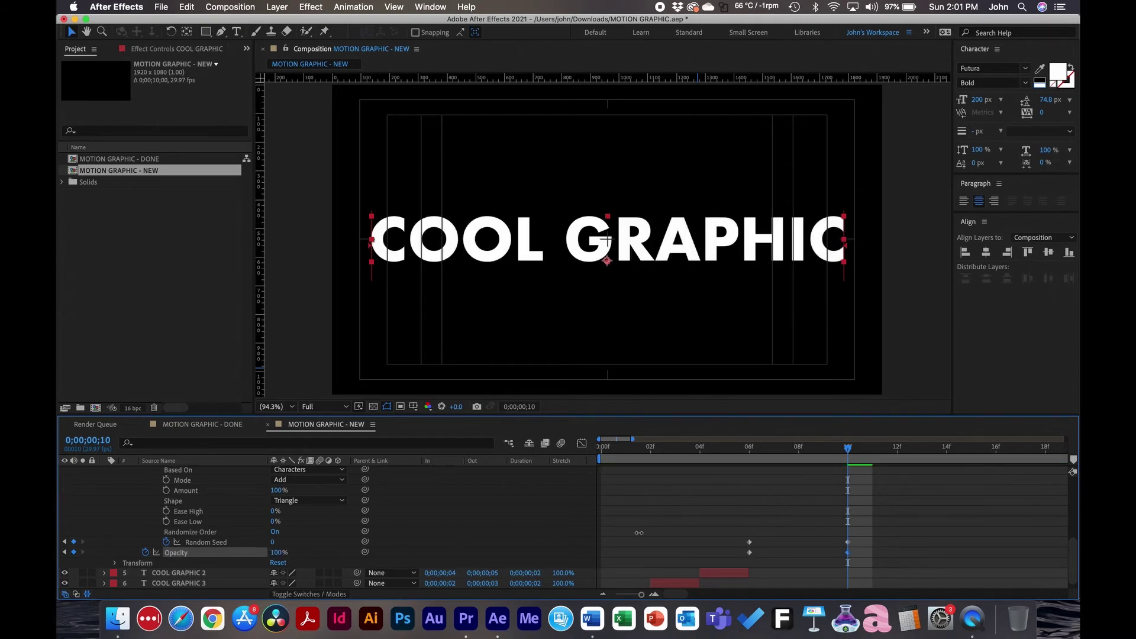
drag(814, 453, 621, 458)
Step: Shift the frame-10 end keyframes later to frame 19
key(space)
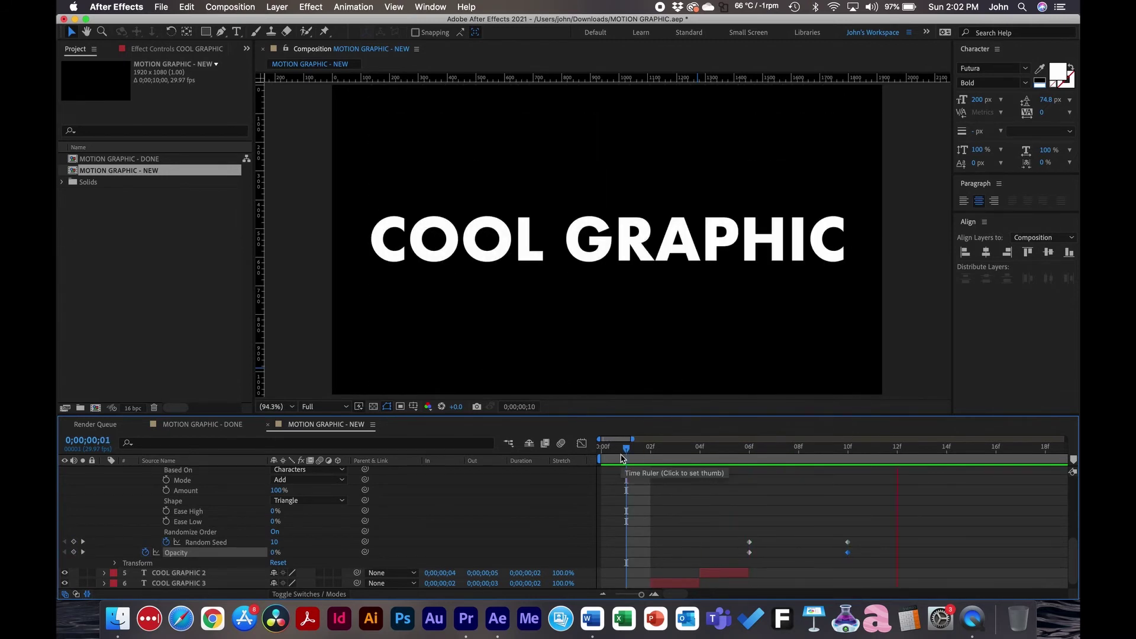
key(minus)
key(minus)
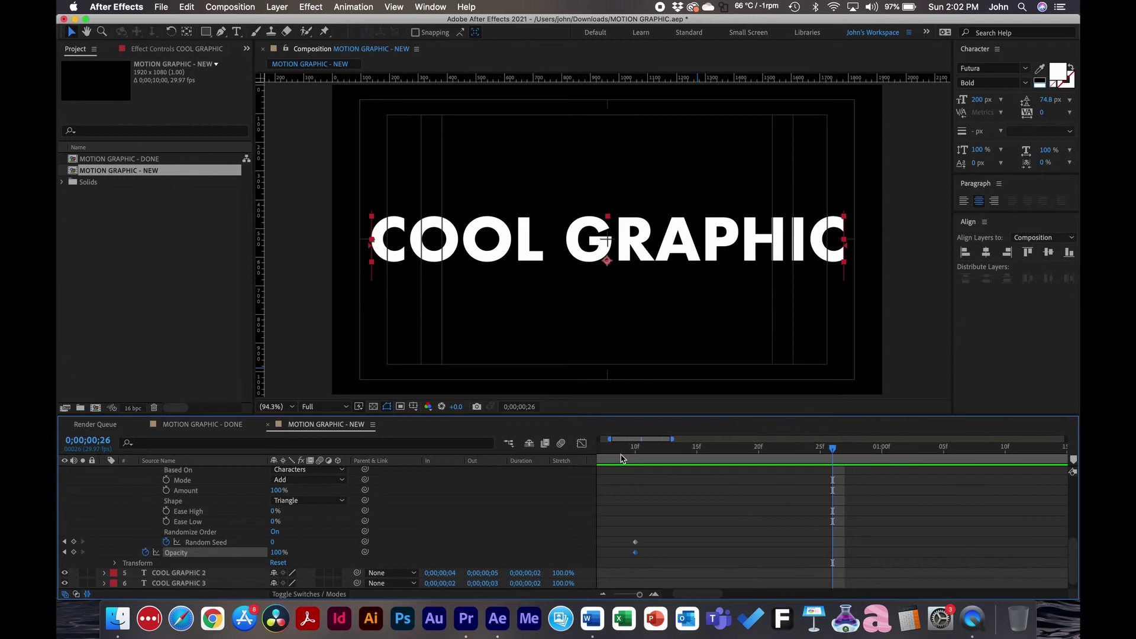
drag(731, 458, 690, 452)
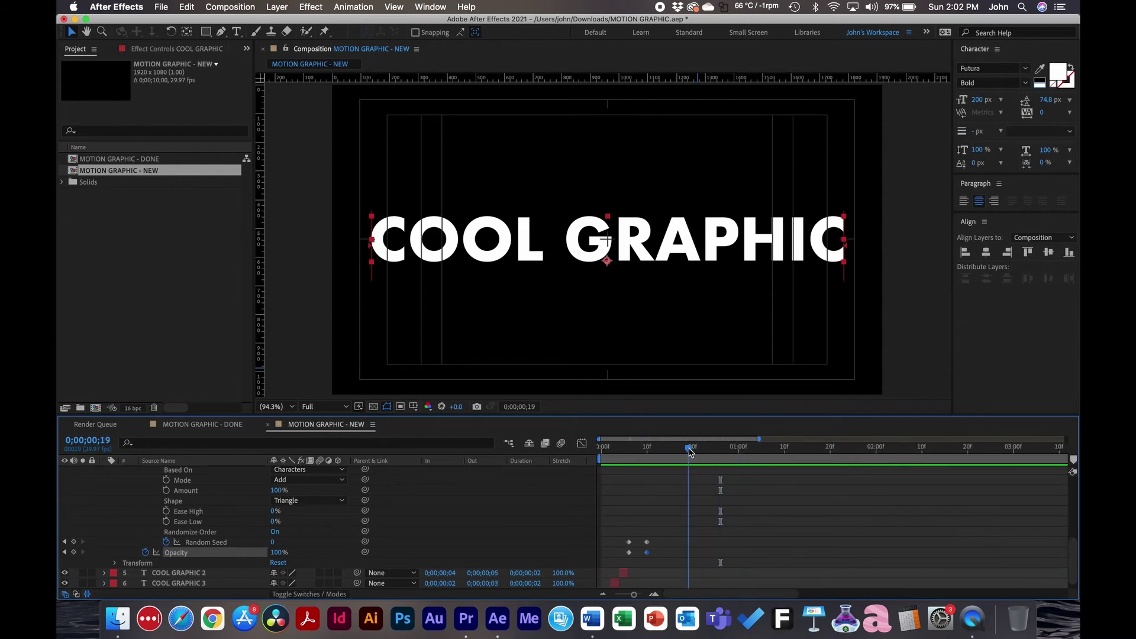
drag(666, 575, 690, 551)
Step: Change the frame-6 Random Seed to 5 and preview the flickering fade-in
click(615, 451)
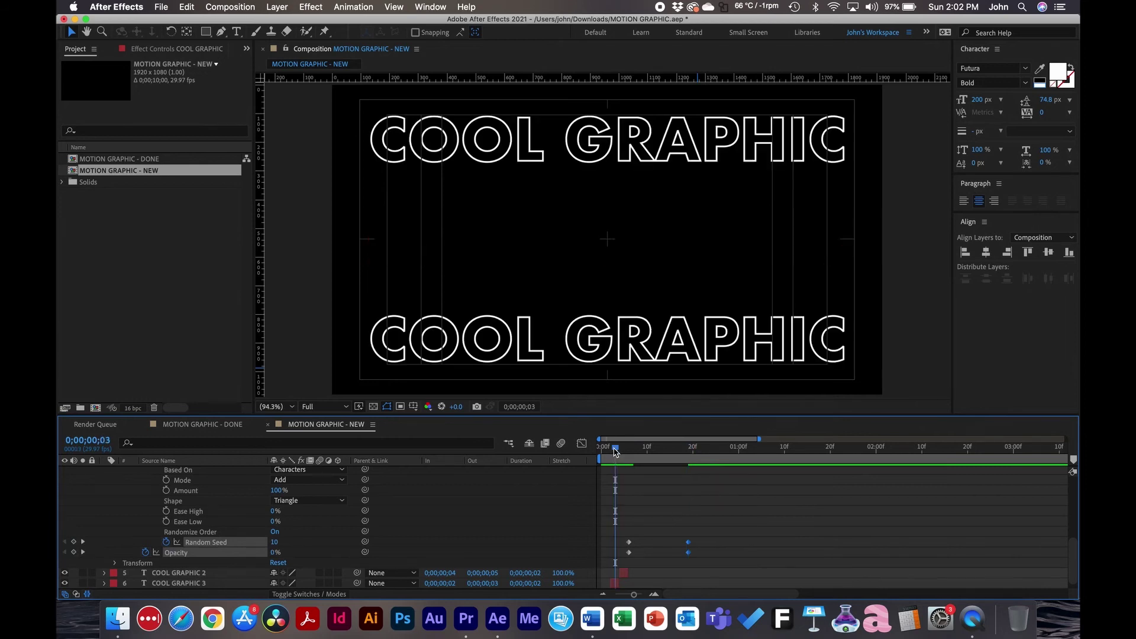
key(space)
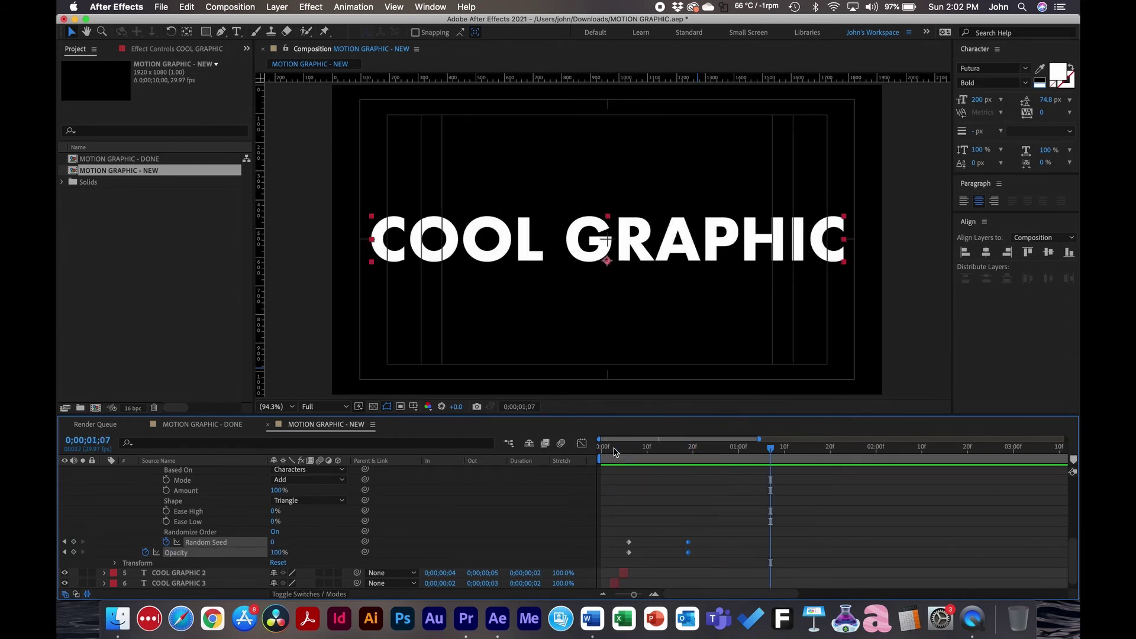
key(space)
drag(614, 451, 629, 452)
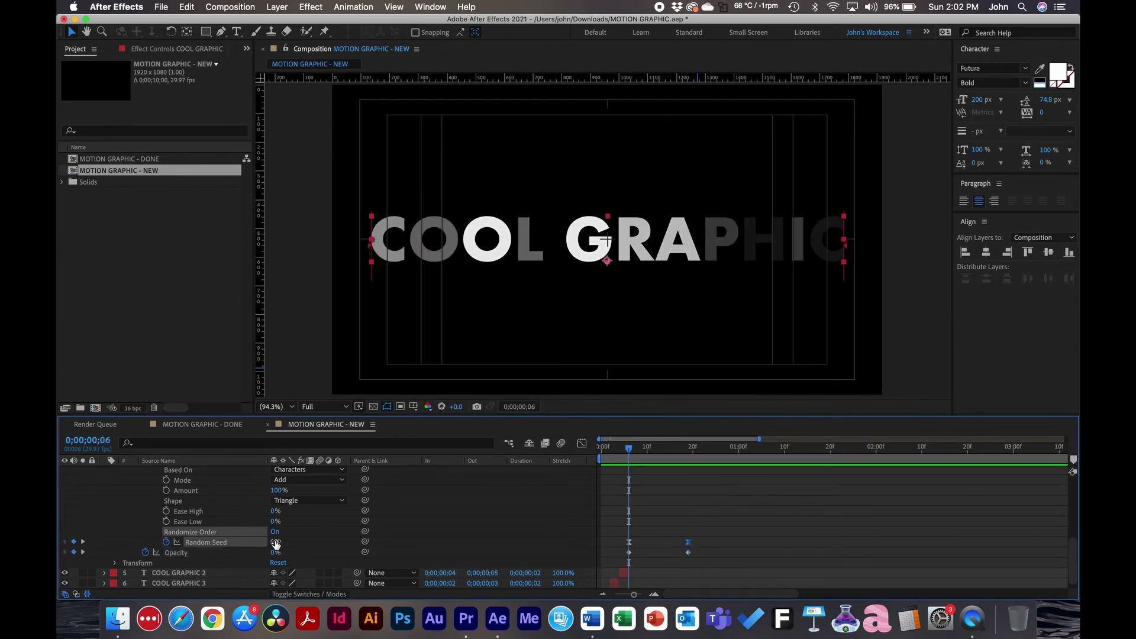
click(276, 542)
text(5)
key(Return)
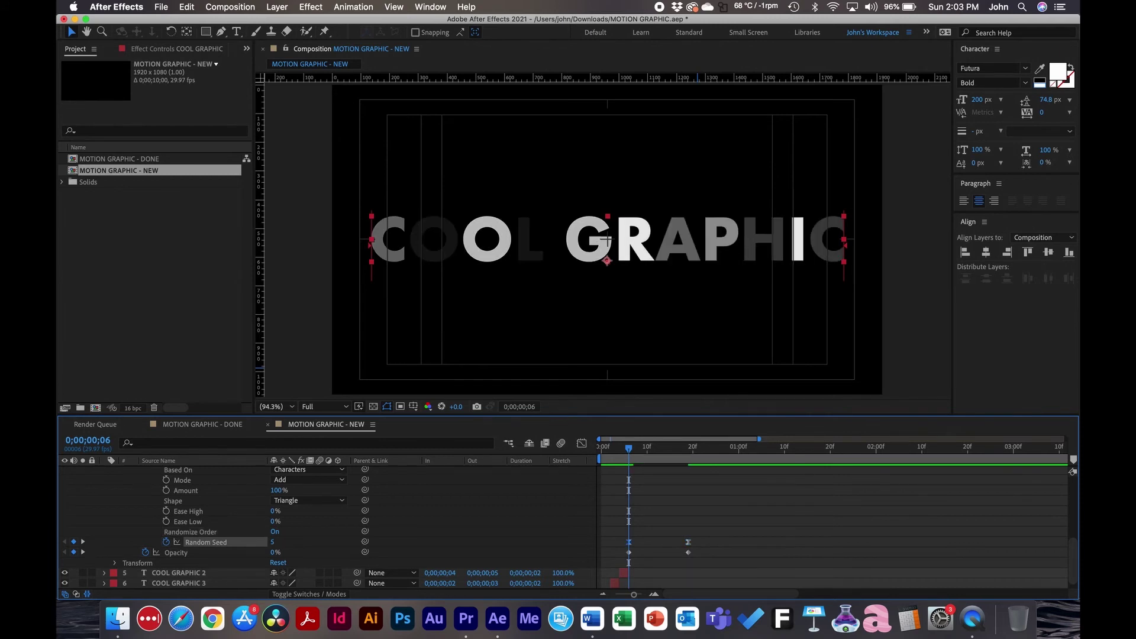
key(space)
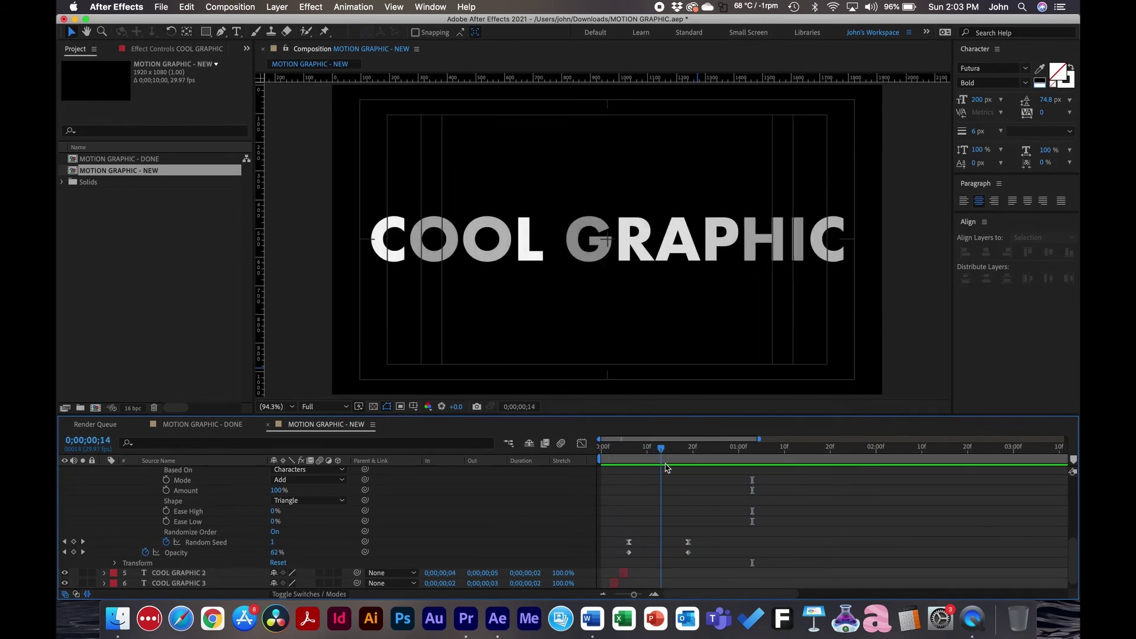
drag(637, 467, 689, 469)
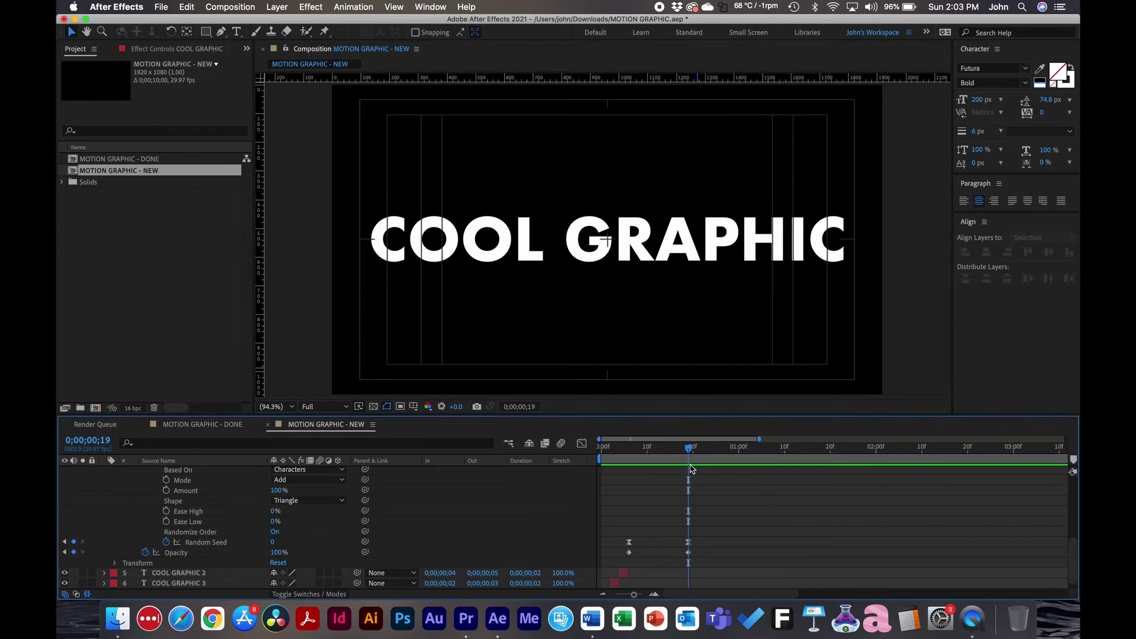
Step: Keyframe COOL GRAPHIC's layer Opacity from 100% at frame 19 to 0% at frame 25, then preview
scroll(219, 505, up, 5)
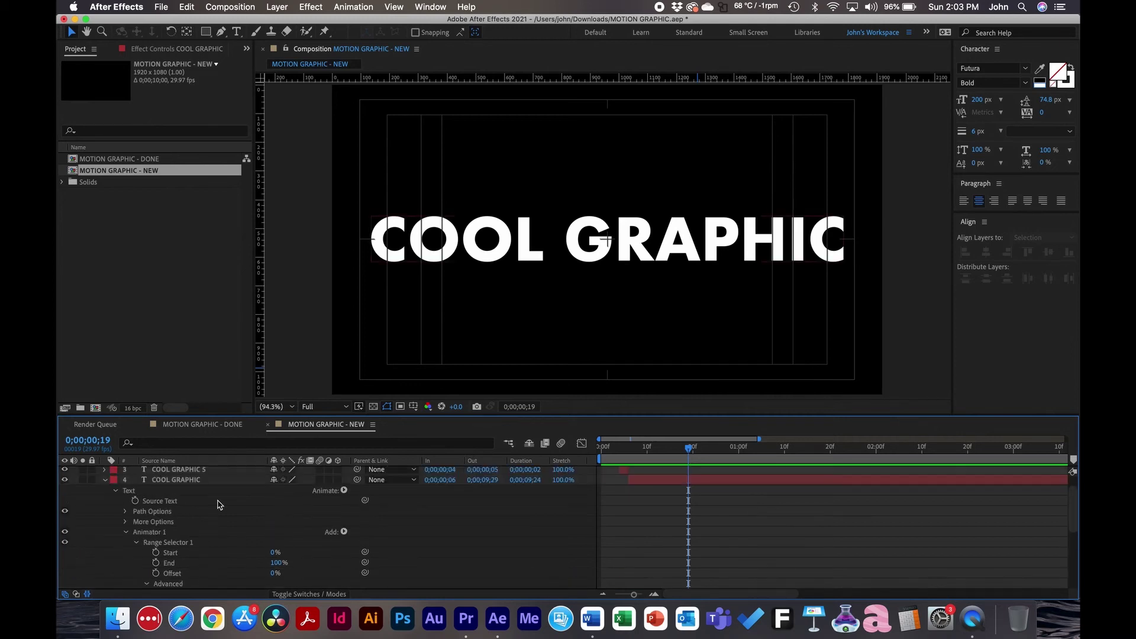
click(184, 480)
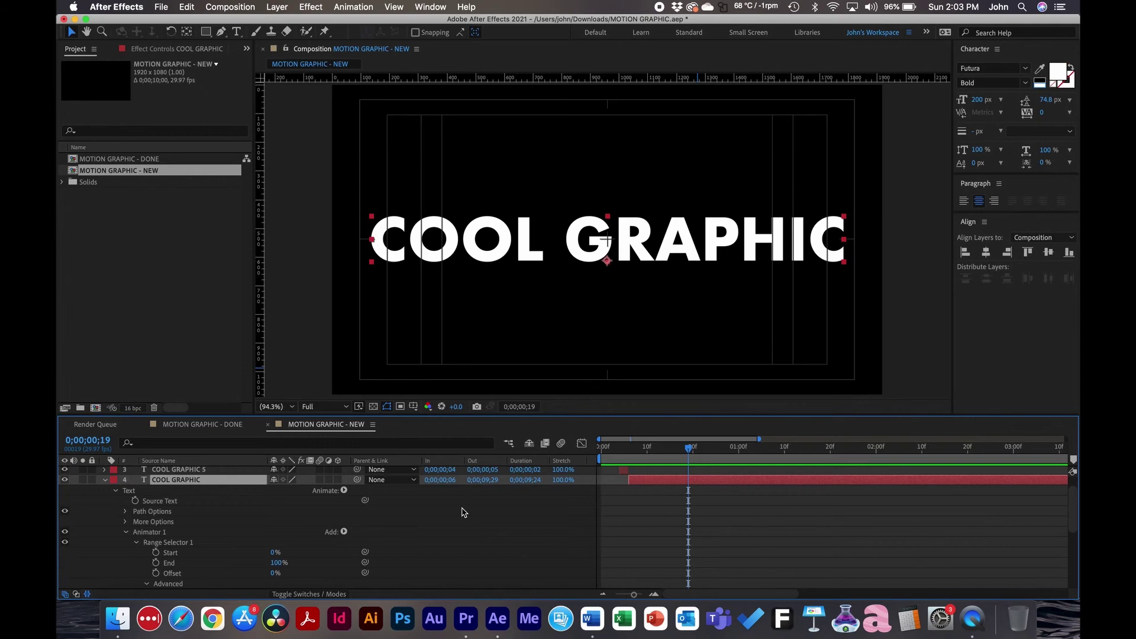
key(t)
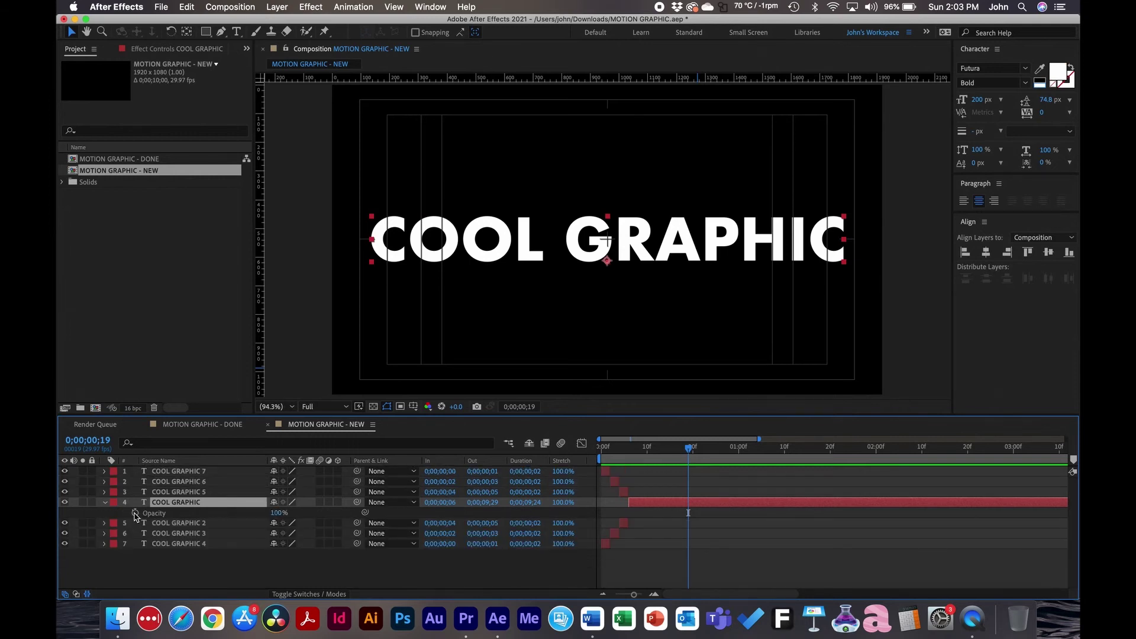
click(135, 513)
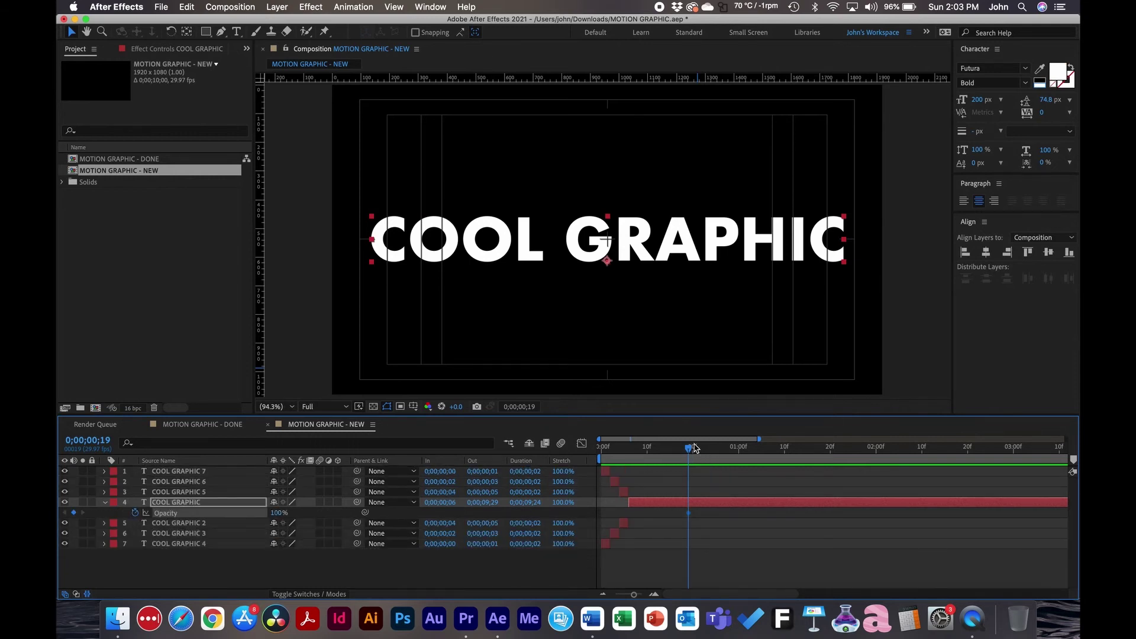
drag(690, 451, 717, 451)
click(277, 513)
text(0)
key(Return)
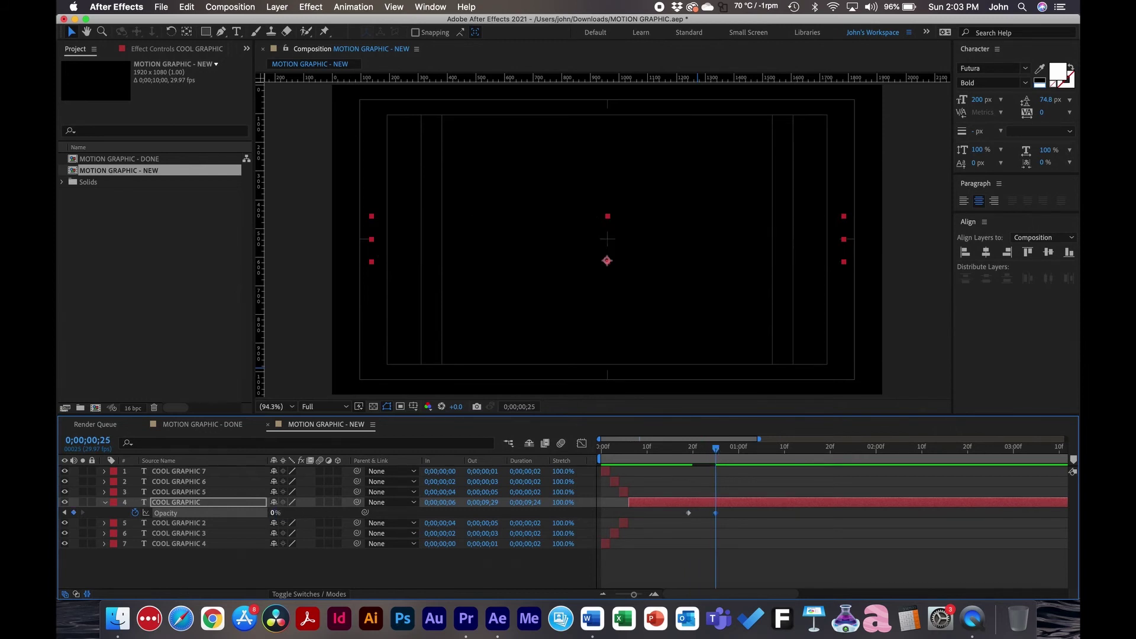
drag(715, 451, 543, 441)
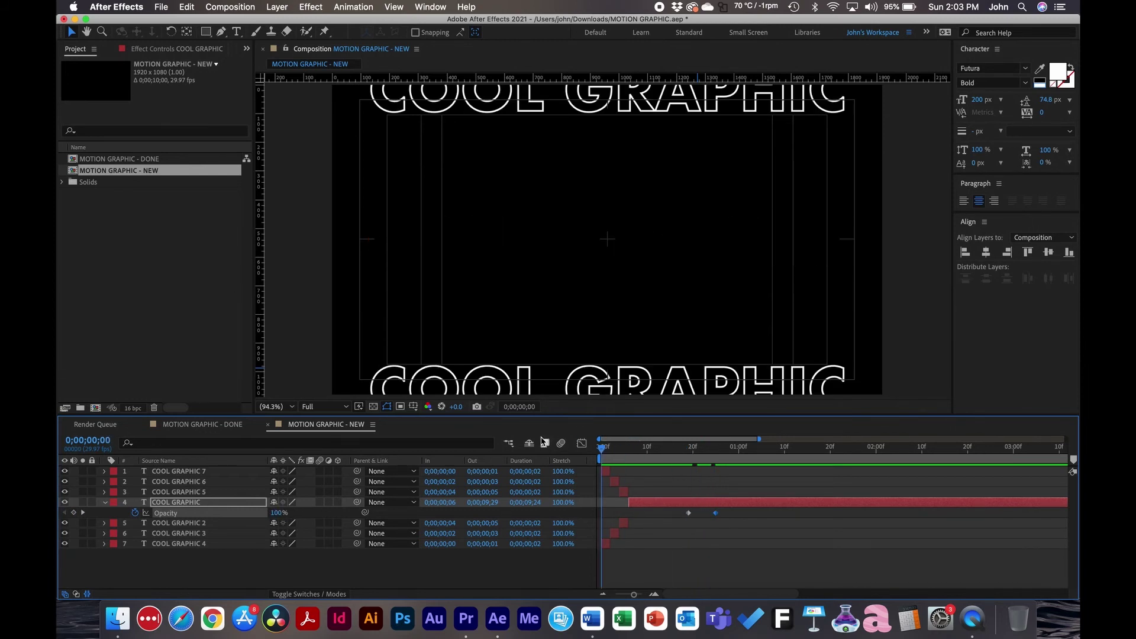
key(space)
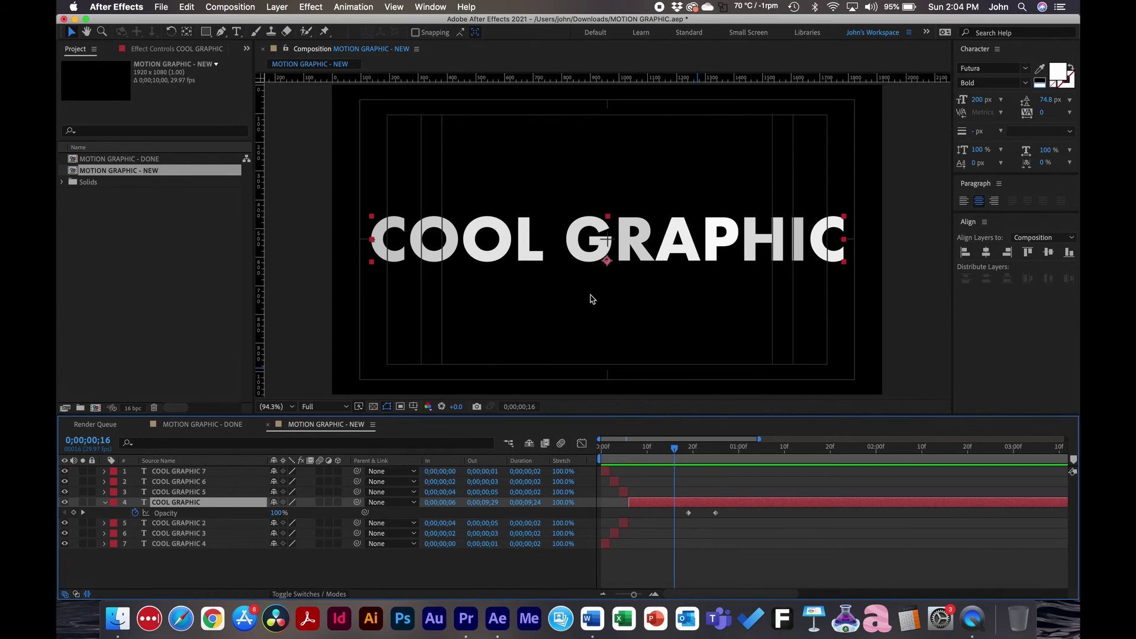
drag(649, 460, 674, 466)
Step: Maximize the timeline and reveal the main COOL GRAPHIC layer's Source Text
double_click(327, 425)
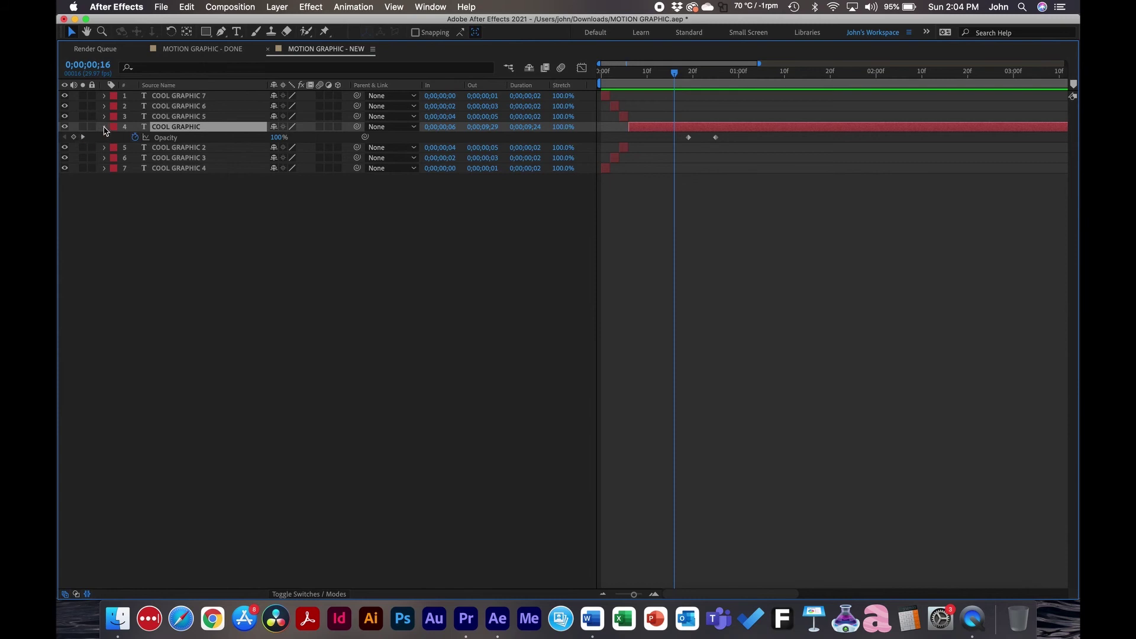
click(105, 127)
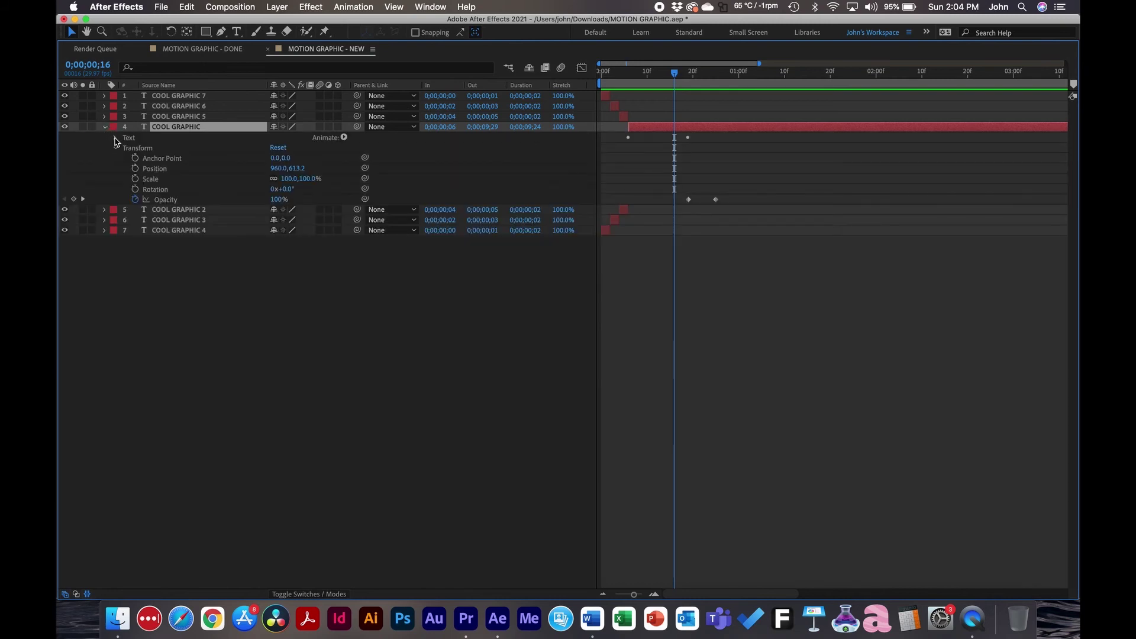
click(116, 138)
click(155, 150)
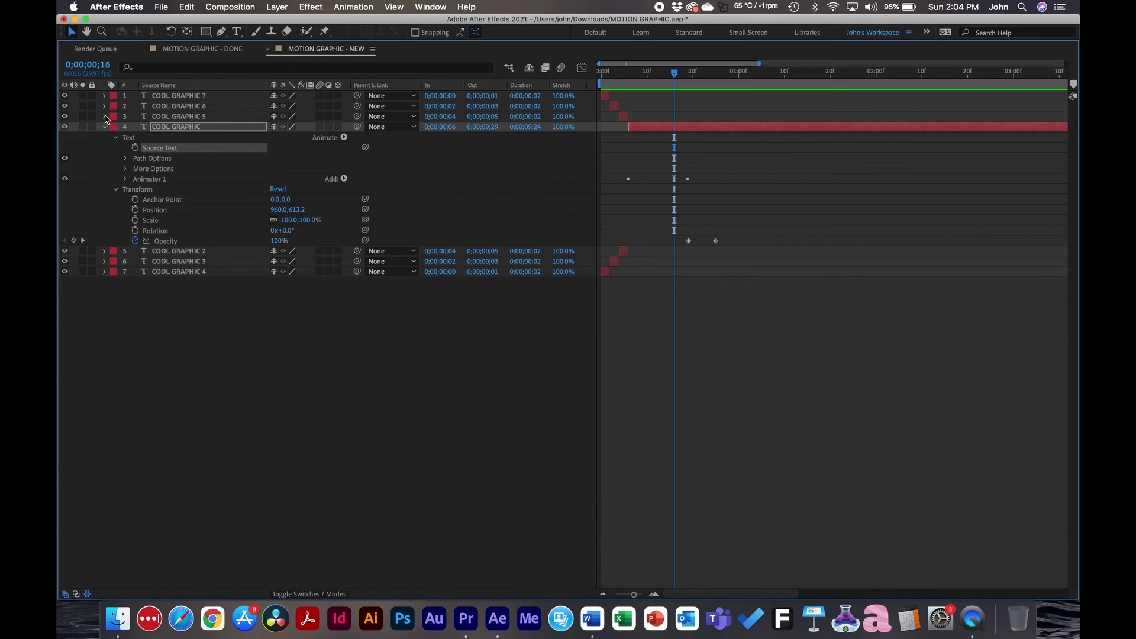
Step: Twirl open the Text groups of COOL GRAPHIC 2 through 7
click(105, 116)
click(116, 127)
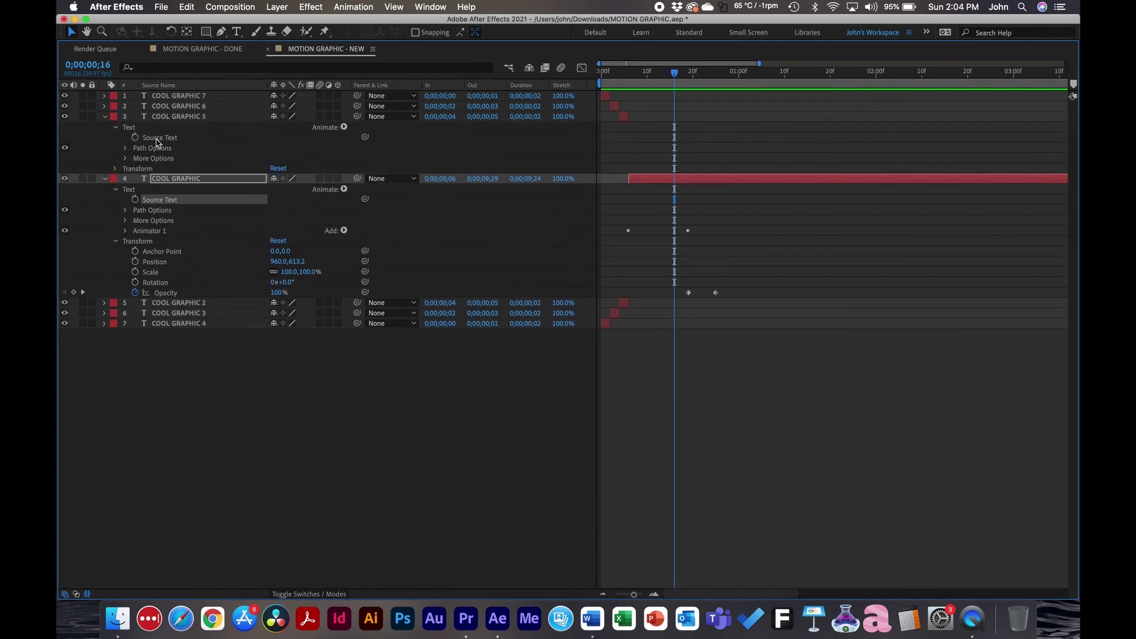
click(104, 106)
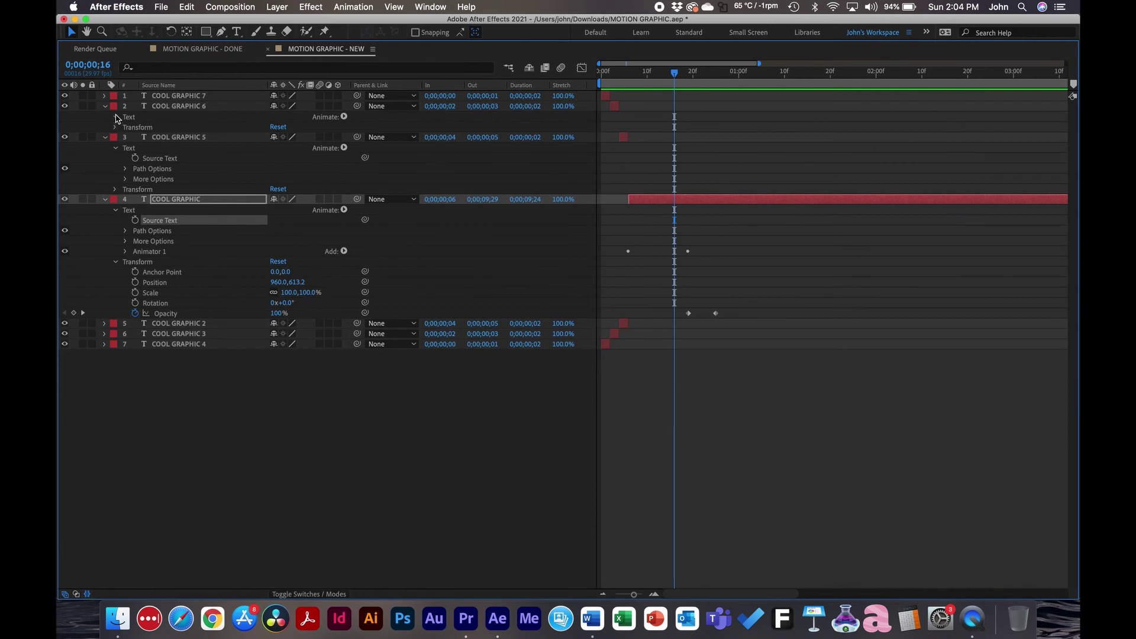
click(115, 117)
click(105, 95)
click(116, 107)
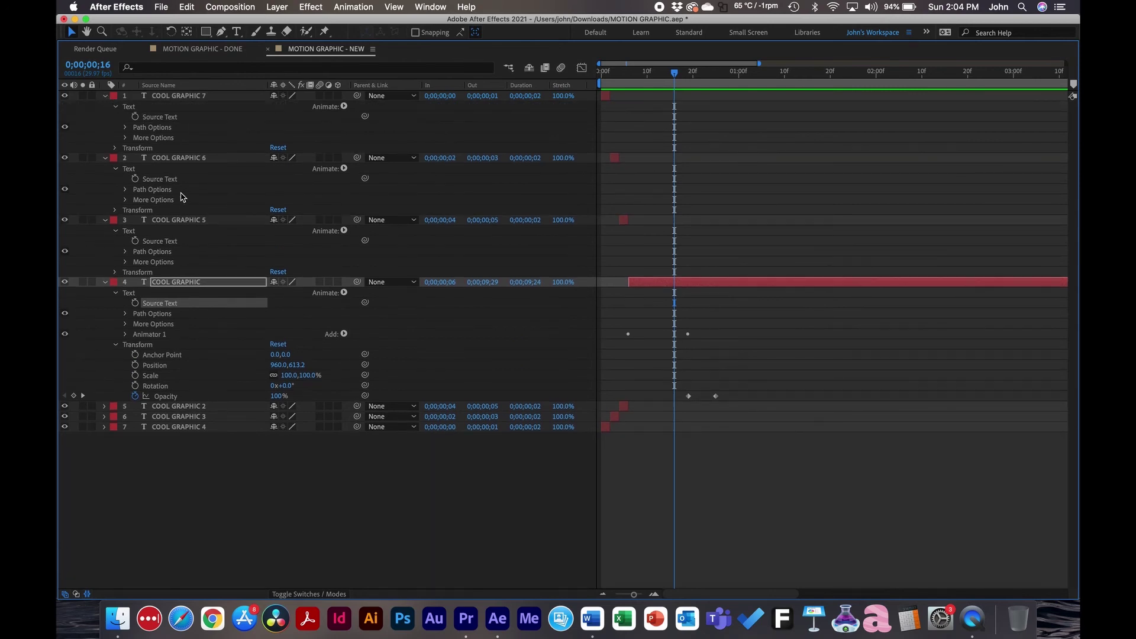
click(105, 407)
click(116, 417)
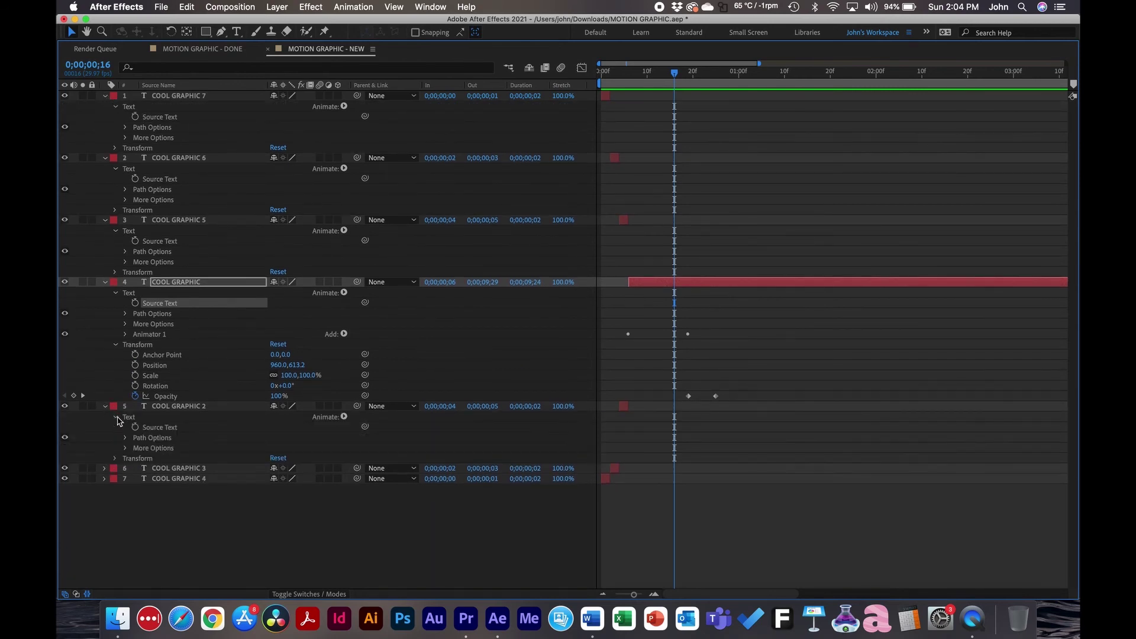
click(105, 468)
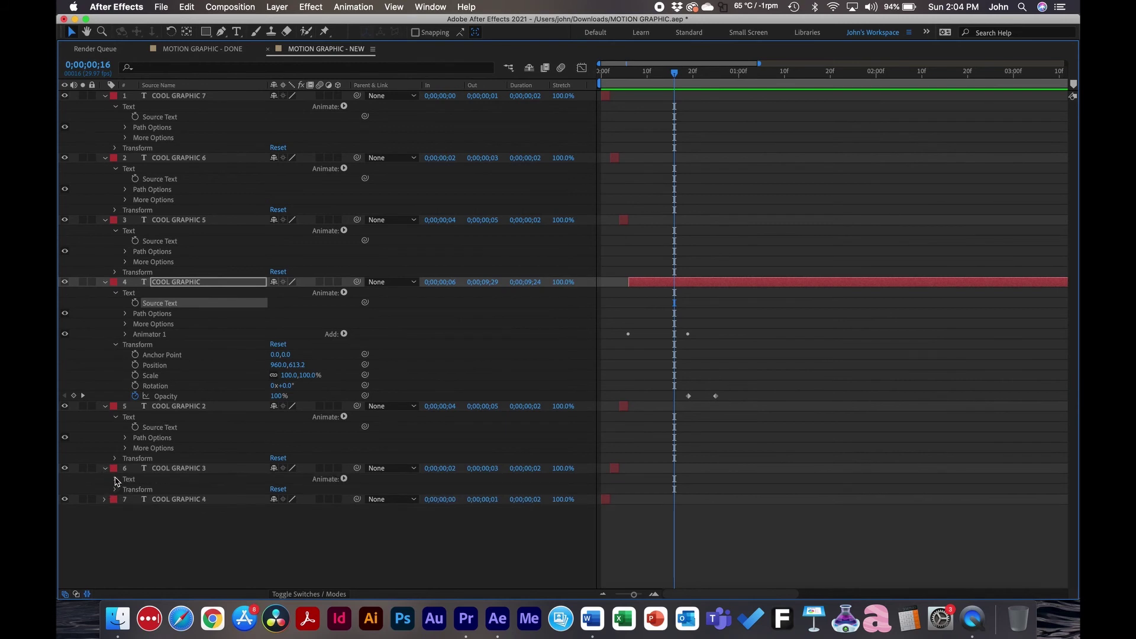
click(115, 480)
click(105, 530)
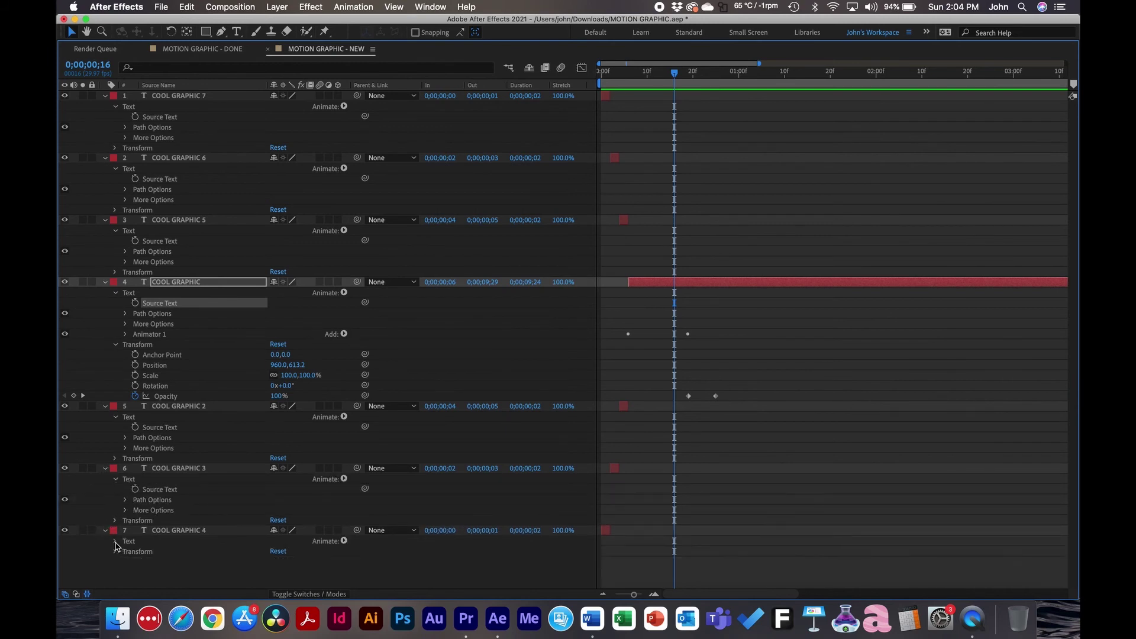
click(115, 542)
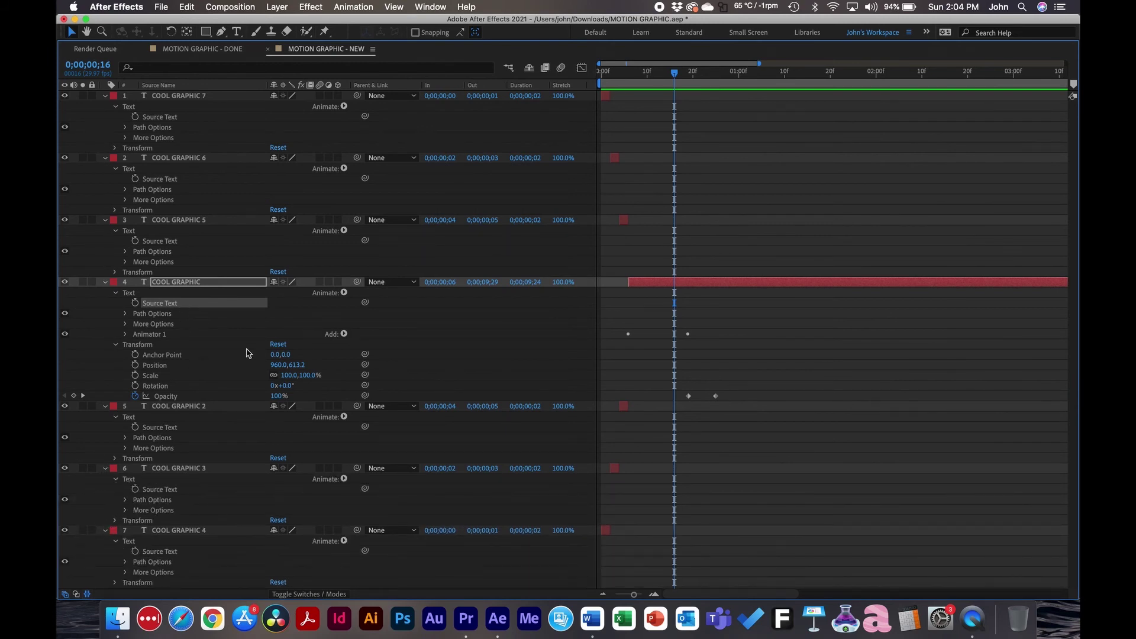
Step: Pickwhip the Source Text of COOL GRAPHIC 2–7 to the main title's Source Text
click(170, 428)
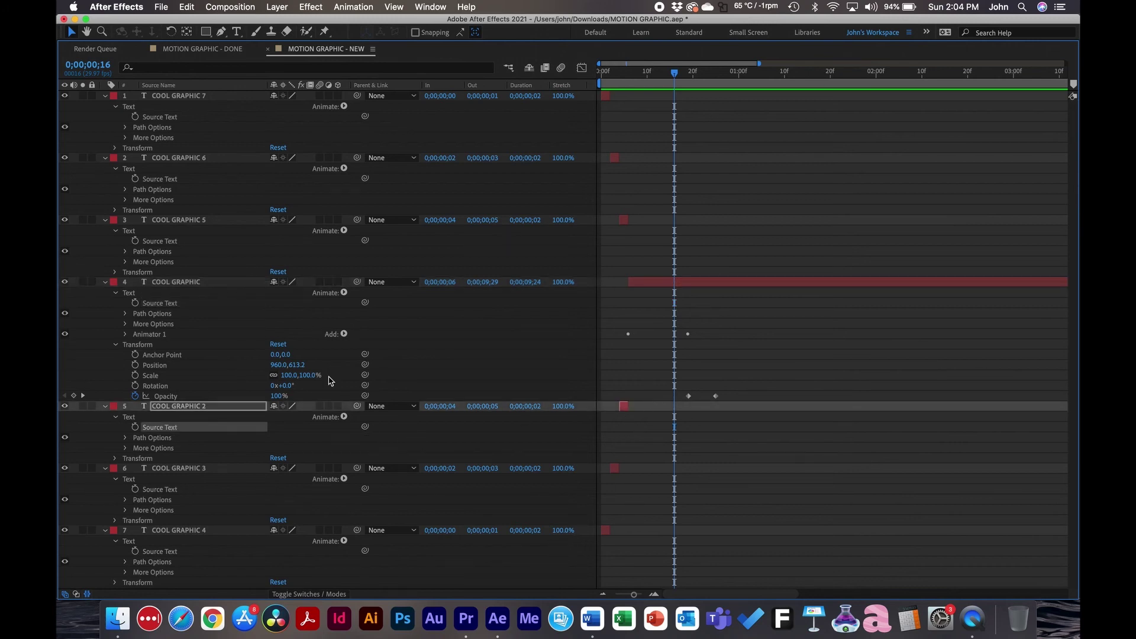
drag(365, 427, 177, 303)
drag(365, 492, 165, 303)
drag(365, 551, 177, 303)
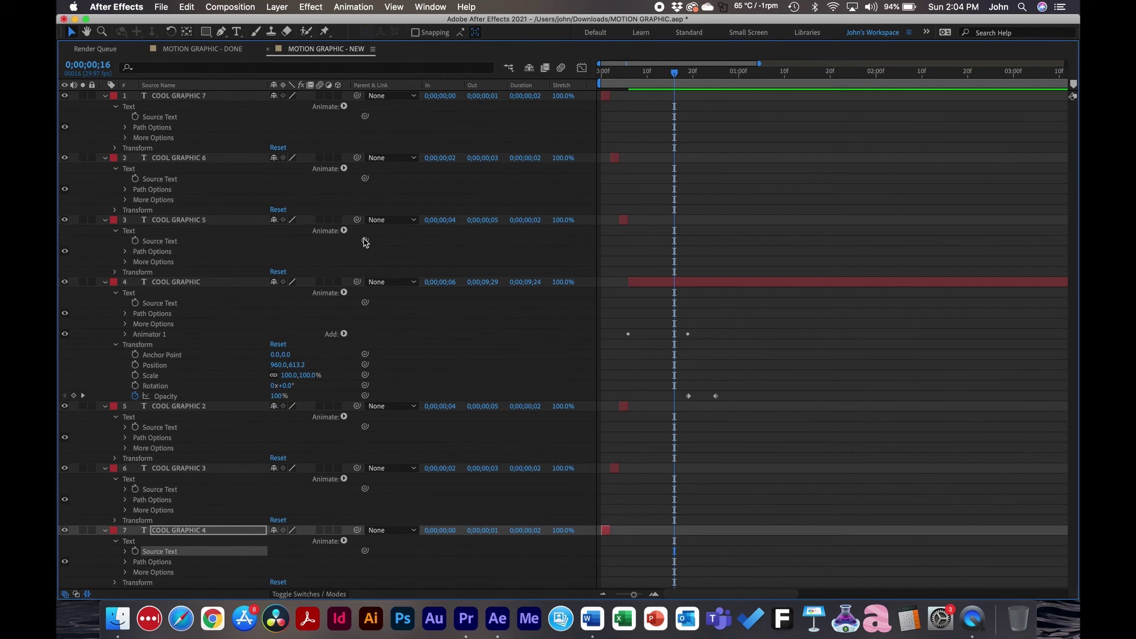
drag(365, 240, 178, 303)
drag(365, 178, 198, 300)
drag(365, 116, 198, 302)
key(grave)
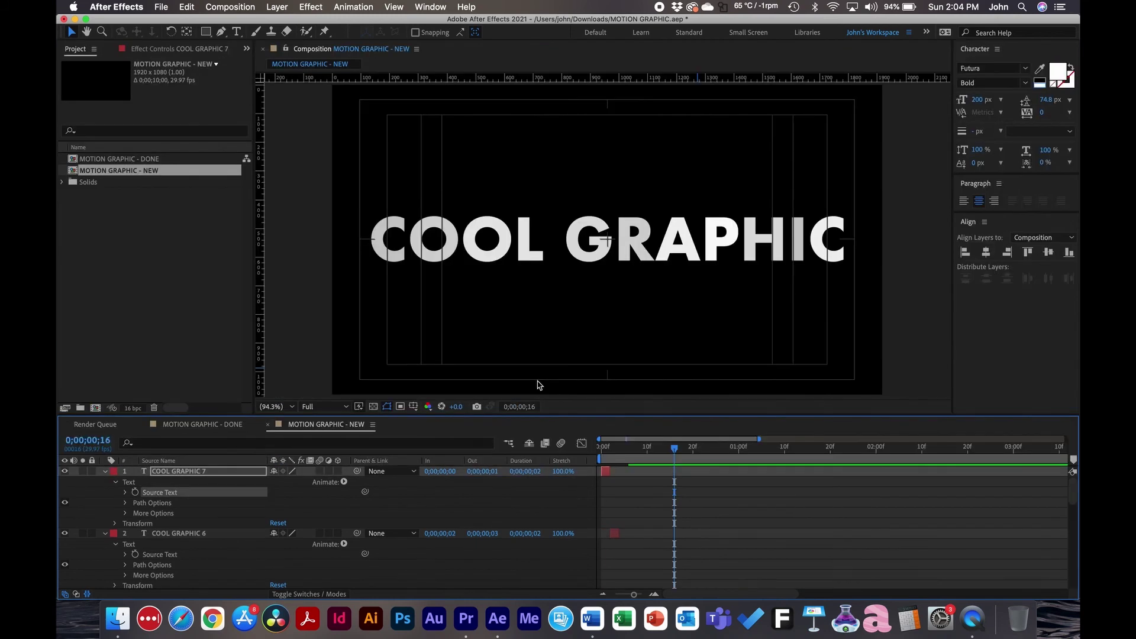
Step: Retype the main title as 'NEW TEXT' at frame 15 and preview the linked copies updating
scroll(736, 507, down, 5)
click(730, 494)
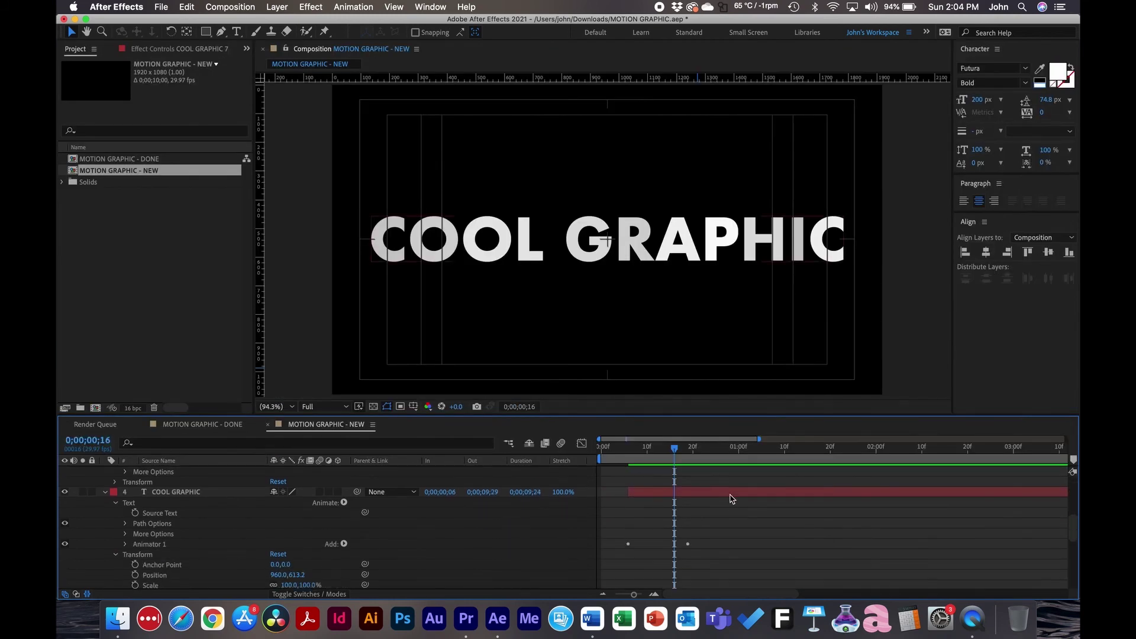
drag(710, 451, 670, 452)
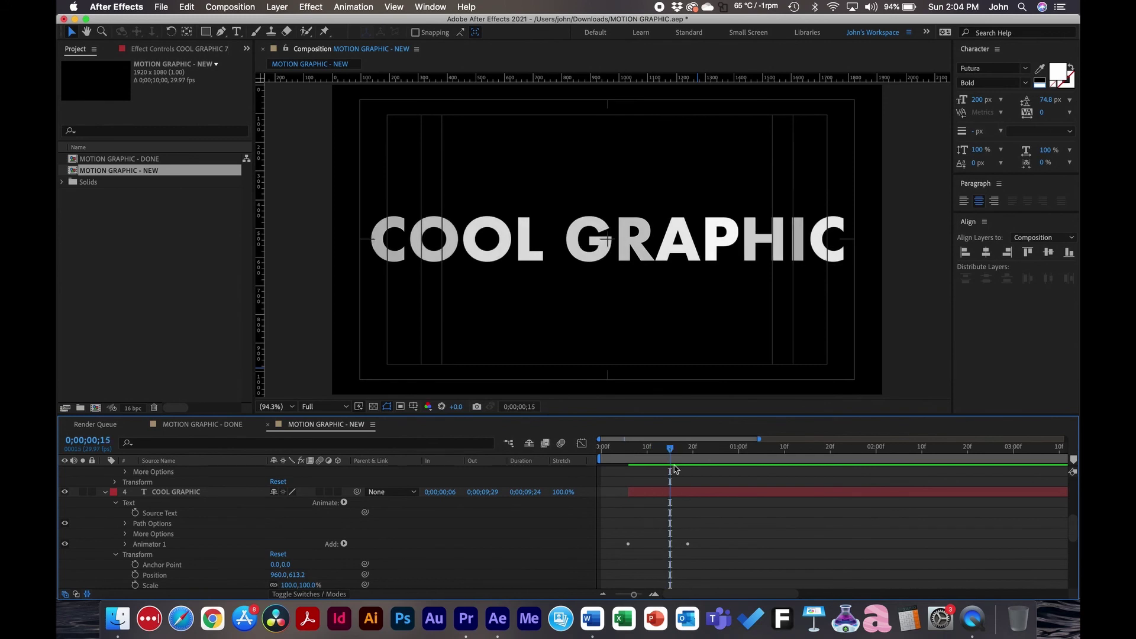
click(644, 277)
double_click(638, 246)
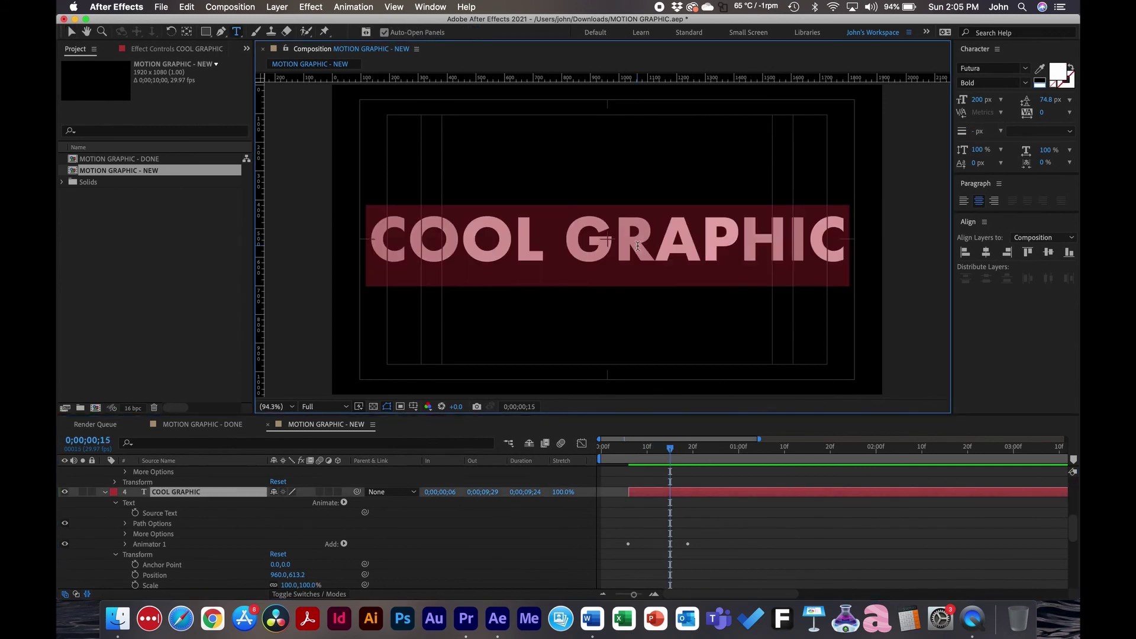
text(NEW TEX)
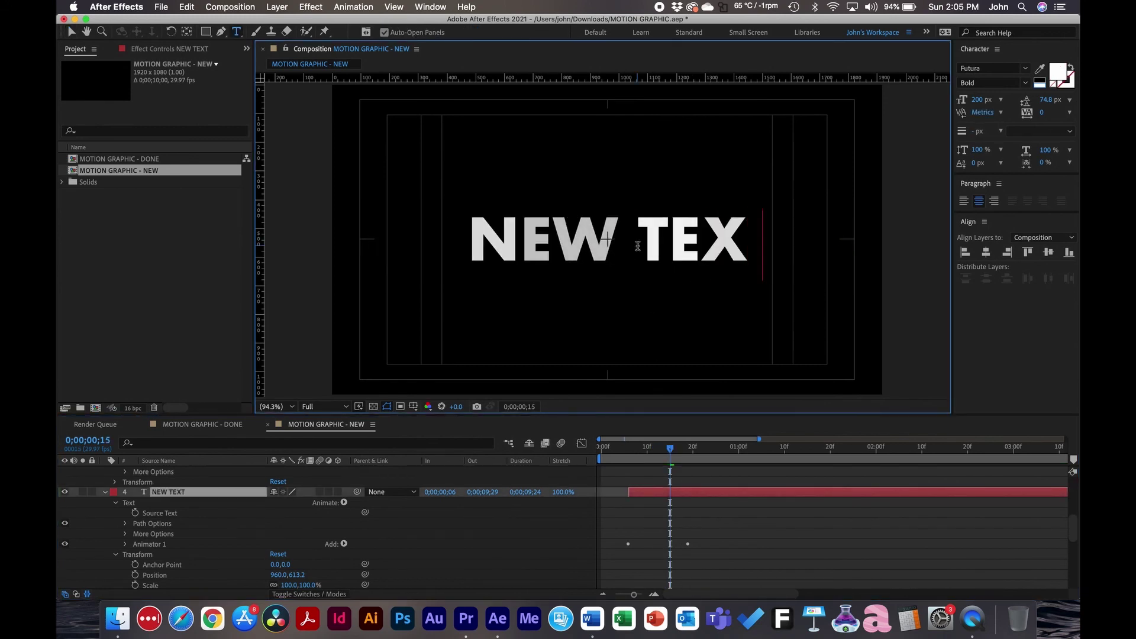
text(T)
click(763, 535)
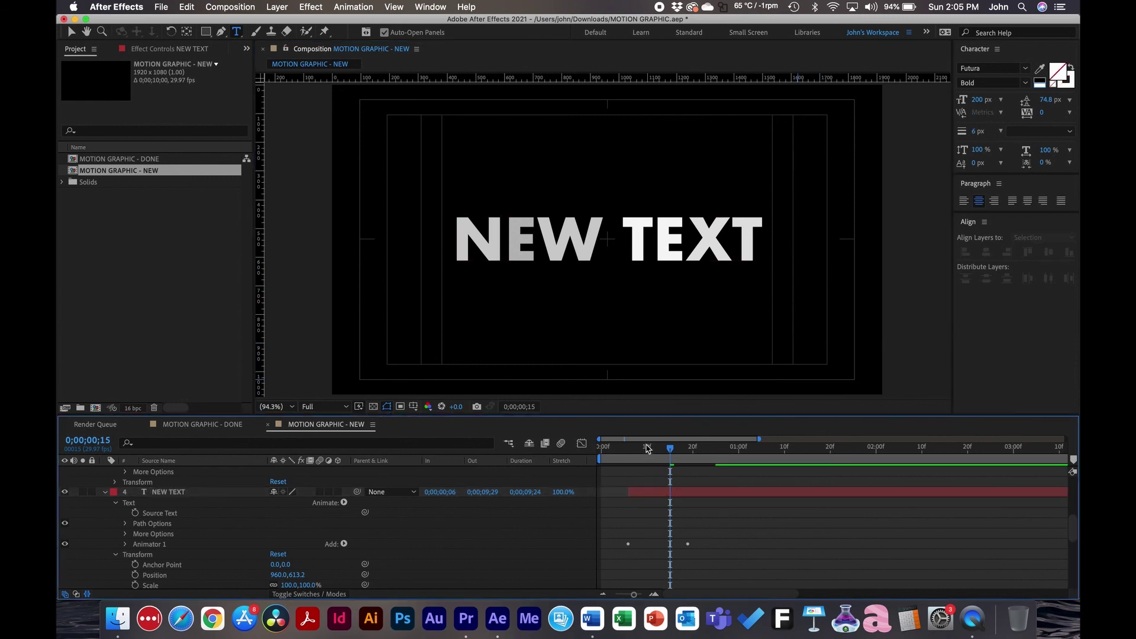
drag(648, 449, 586, 452)
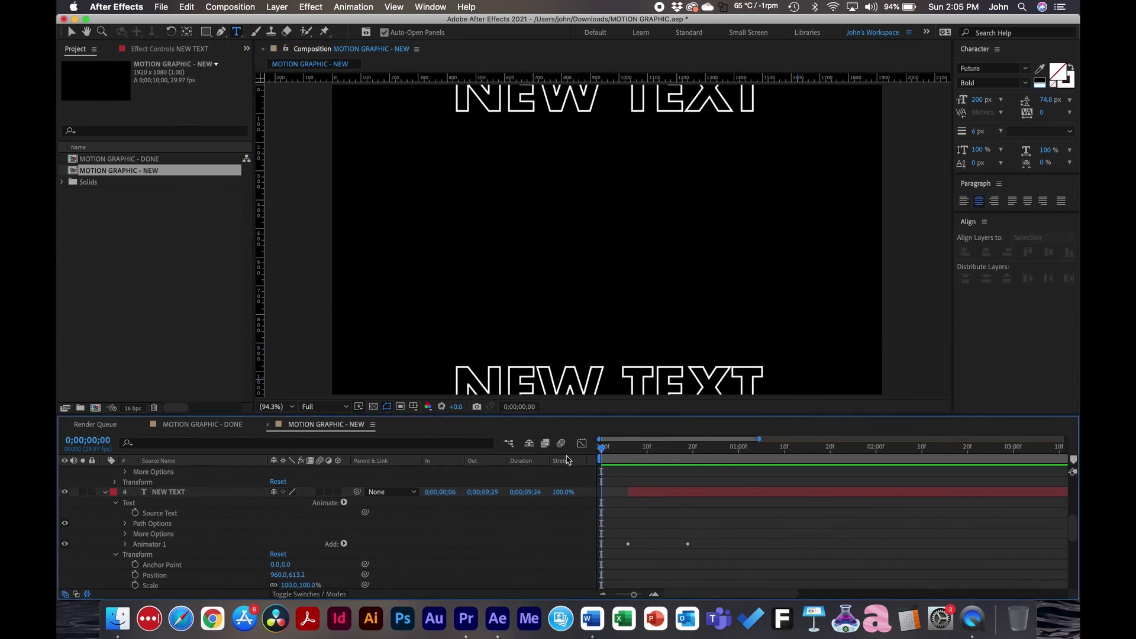
key(space)
key(apostrophe)
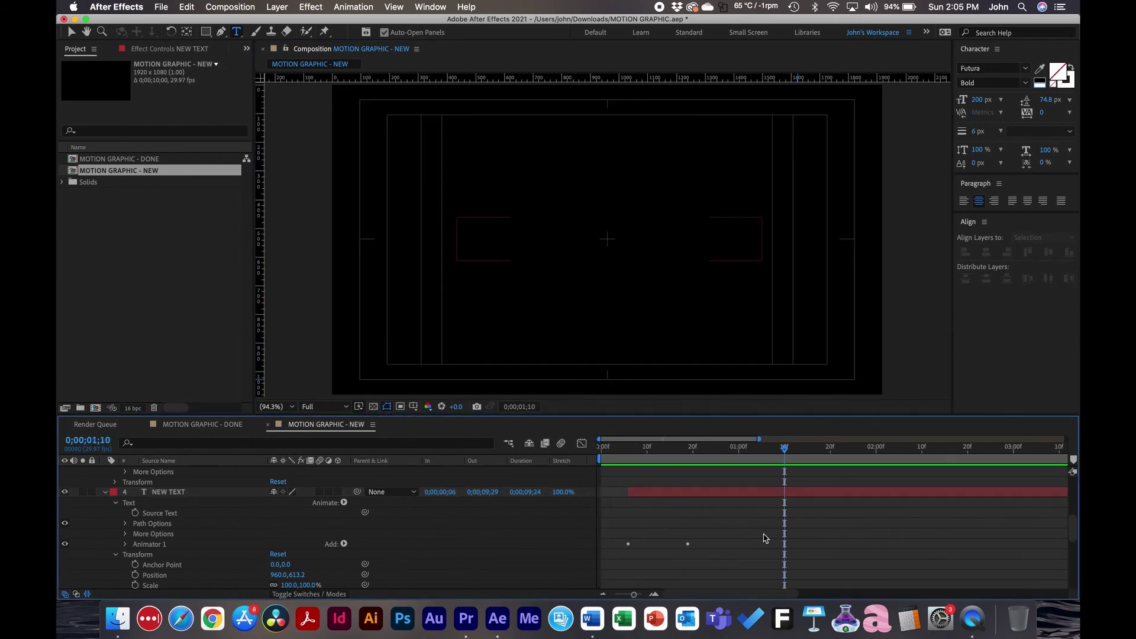